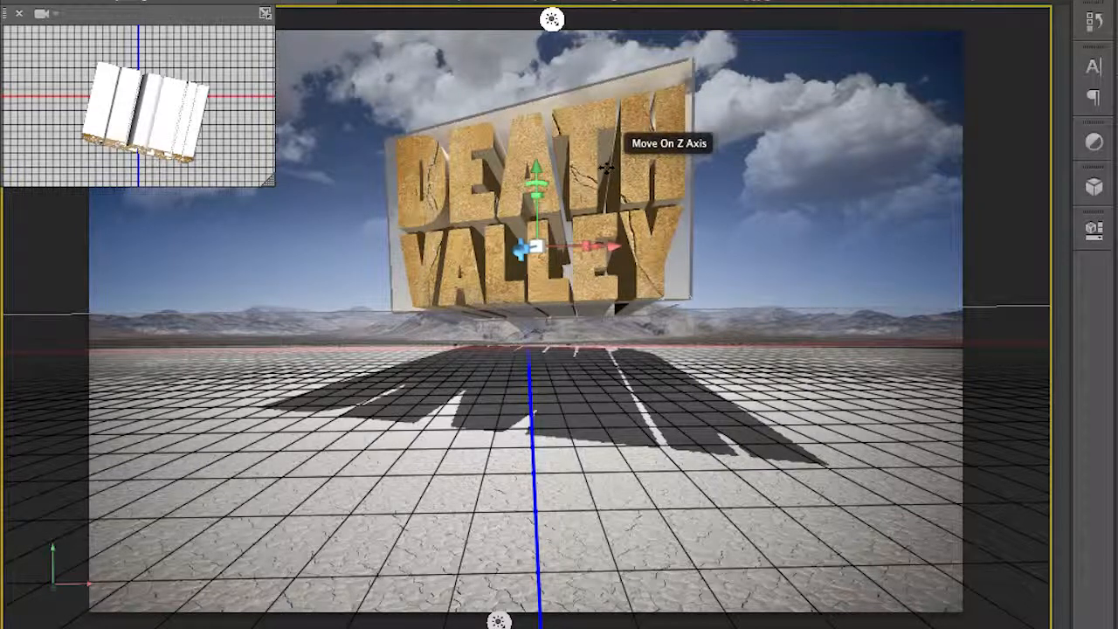
Step: Hide the canvas overlays and move Infinite Light 1 so the 3D text's shadow stretches farther across the ground toward the viewer
key("ctrl+h")
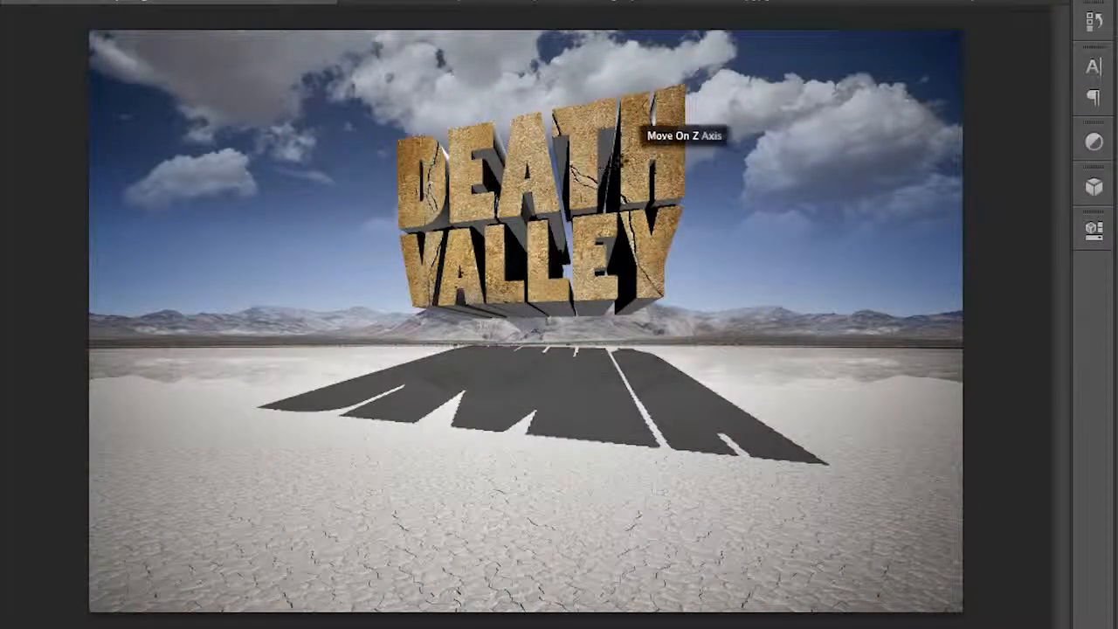
left_click(1098, 191)
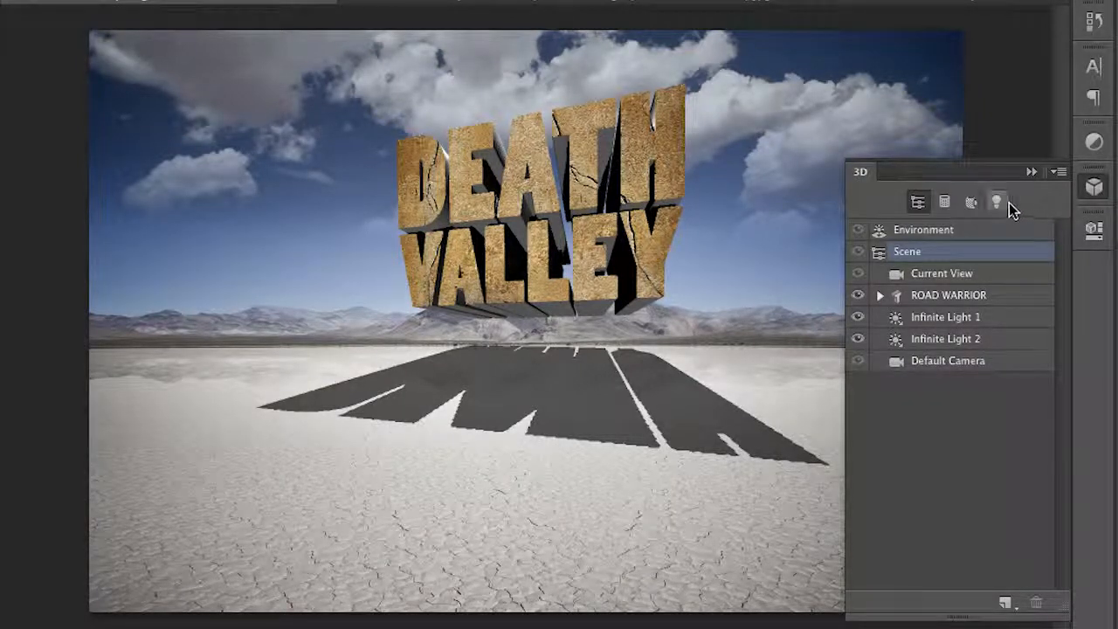
left_click(1000, 203)
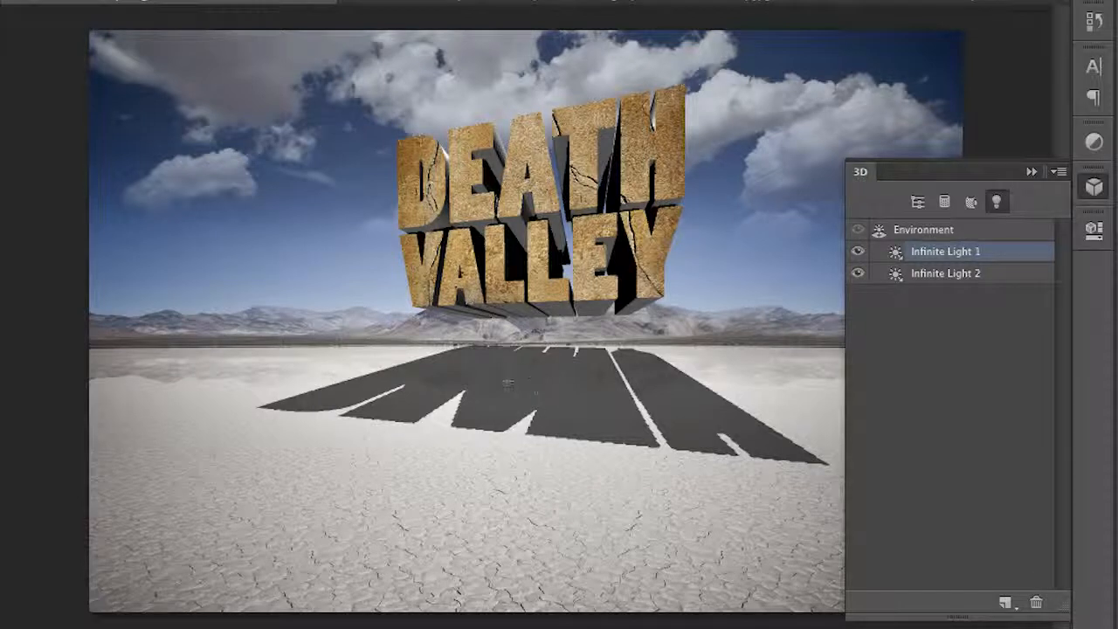
mouse_move(504, 382)
left_mouse_down()
mouse_move(502, 369)
mouse_move(519, 405)
mouse_move(489, 400)
mouse_move(566, 397)
mouse_move(489, 401)
mouse_move(472, 385)
mouse_move(466, 393)
mouse_move(741, 398)
left_mouse_up()
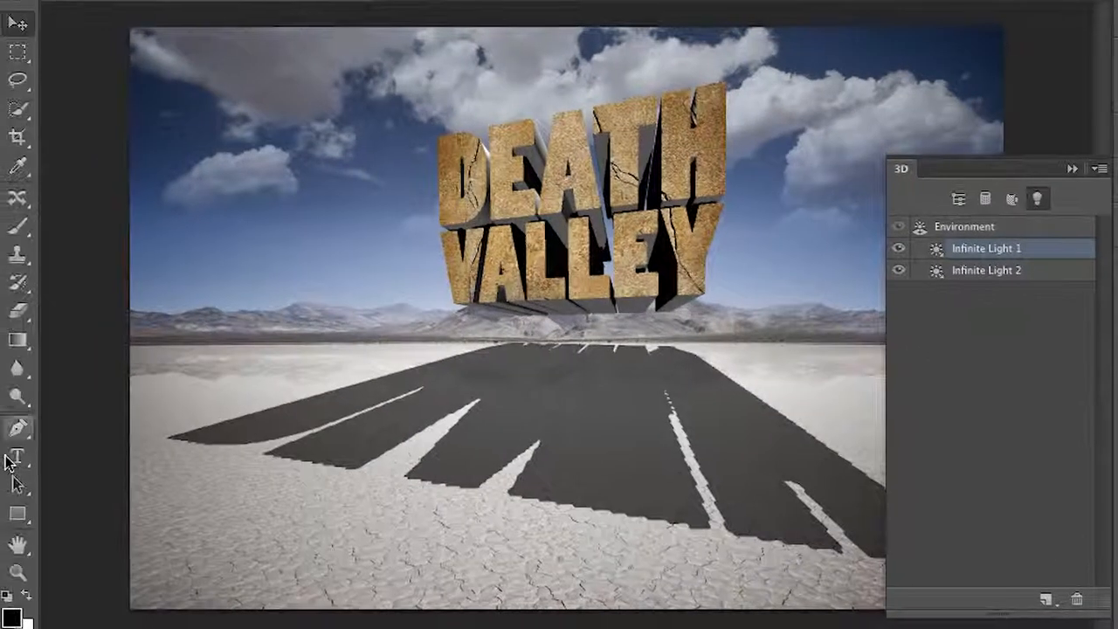
Step: Apply an Arc Lower horizontal warp with a +50% bend to the ROAD WARRIOR 3D text
left_click(13, 460)
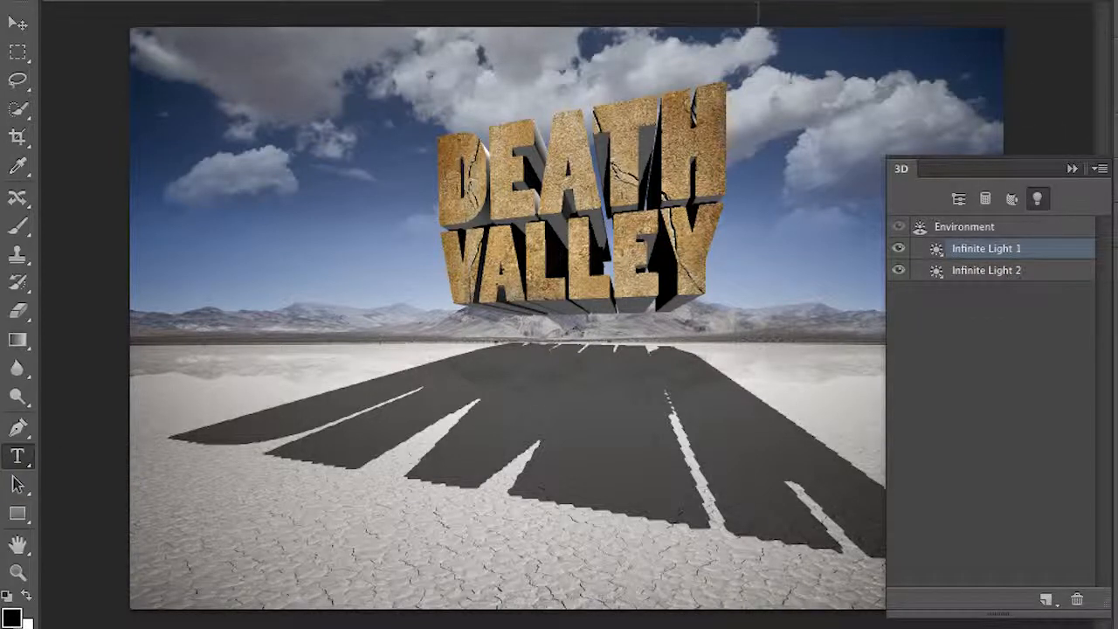
left_click(966, 200)
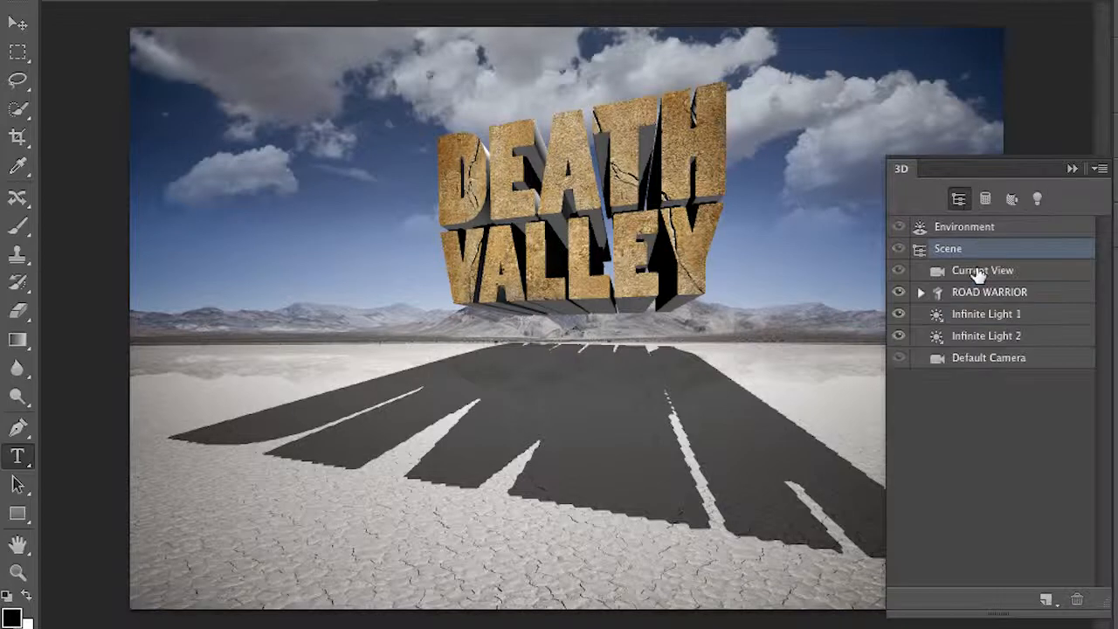
left_click(935, 292)
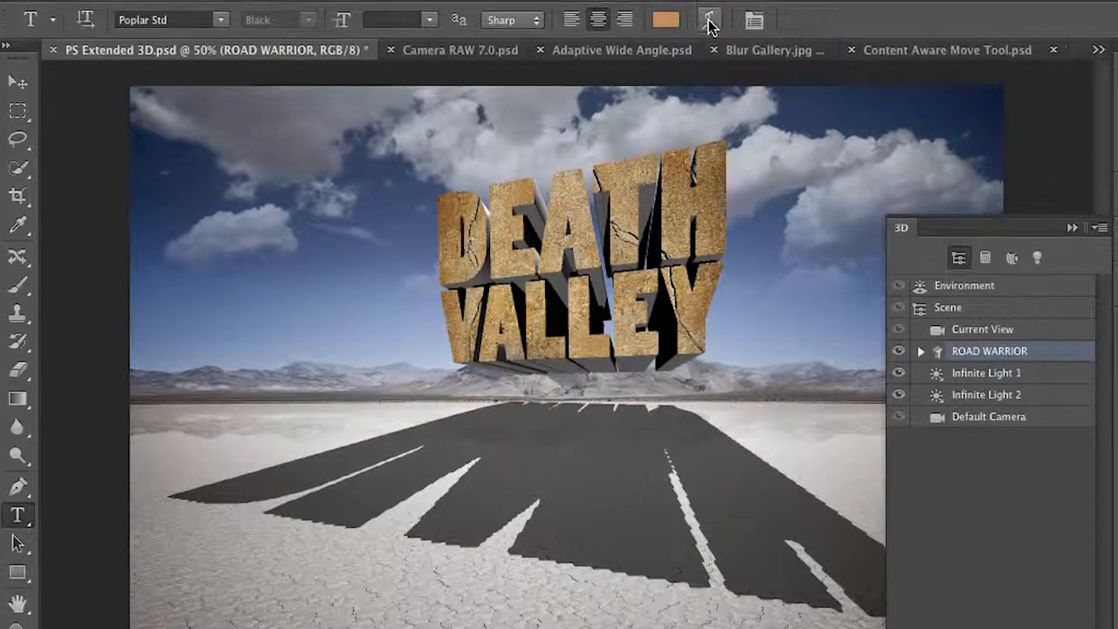
left_click(710, 23)
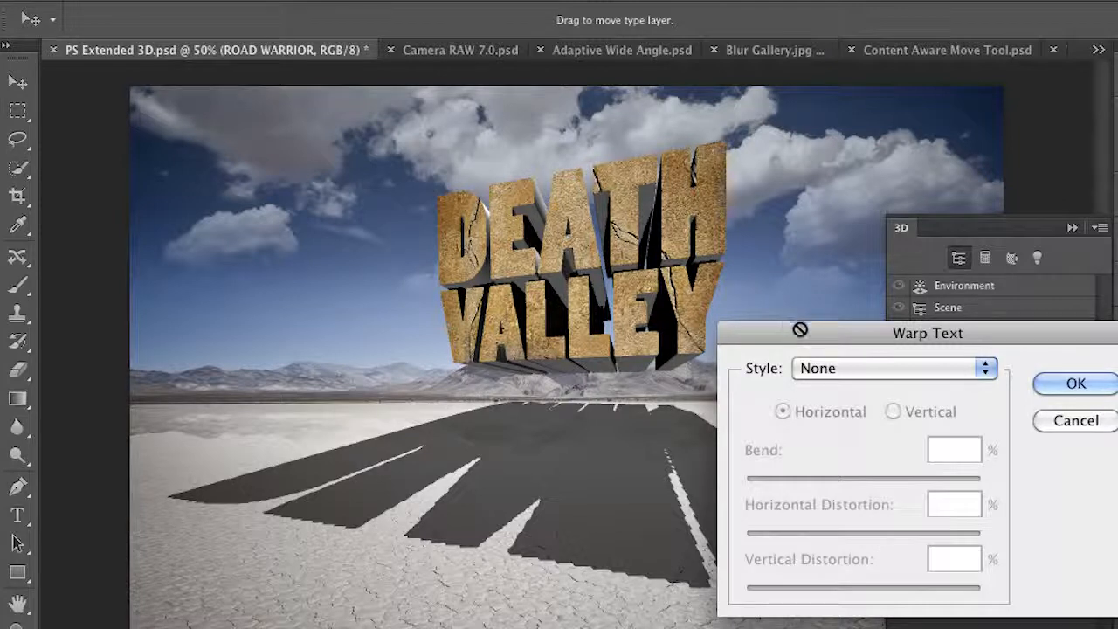
left_click(861, 368)
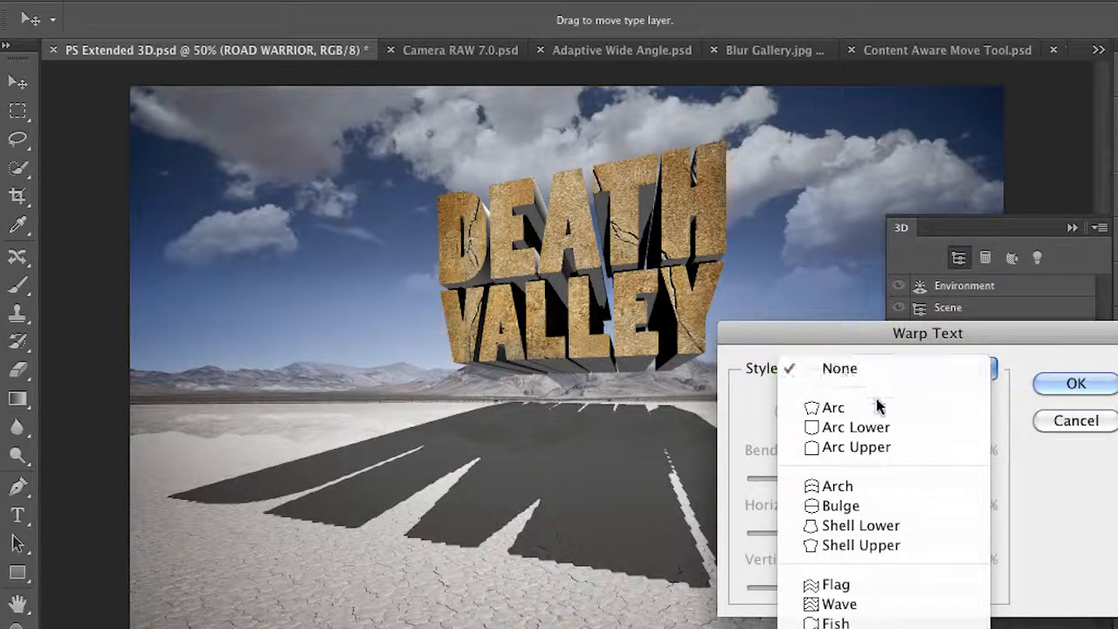
left_click(889, 428)
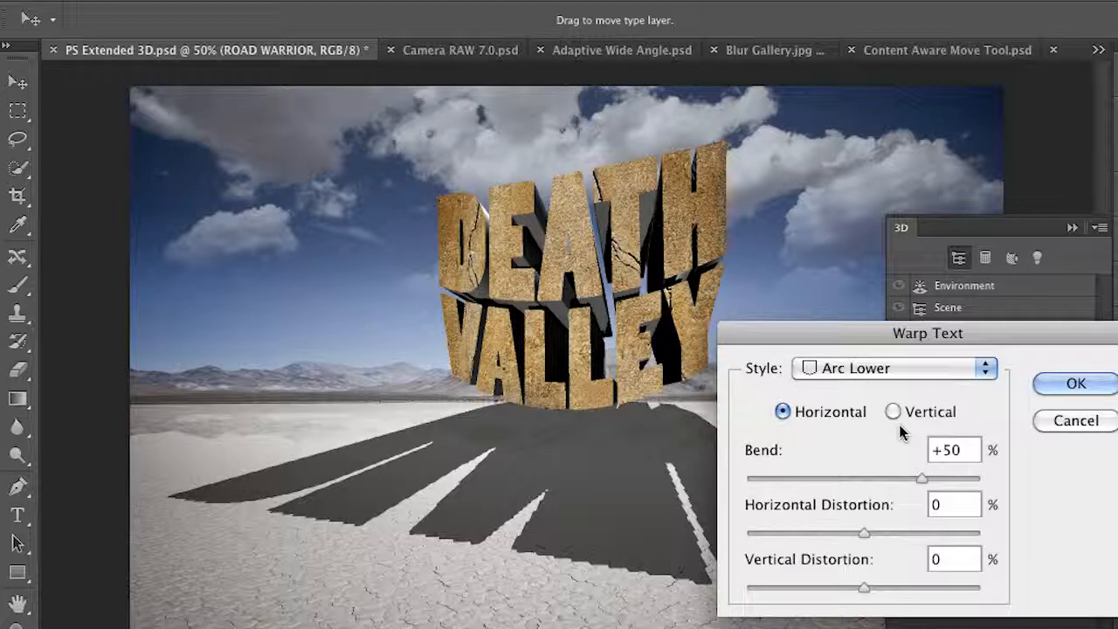
left_click(1072, 386)
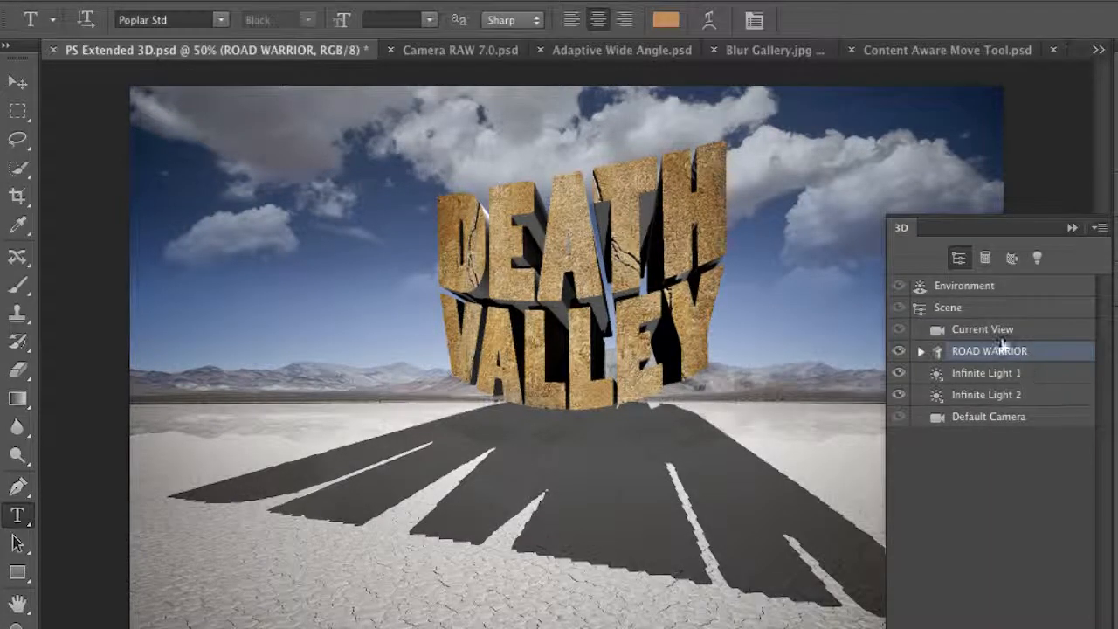
Step: Change the font of the 3D text to Rockwell Std
left_click(760, 21)
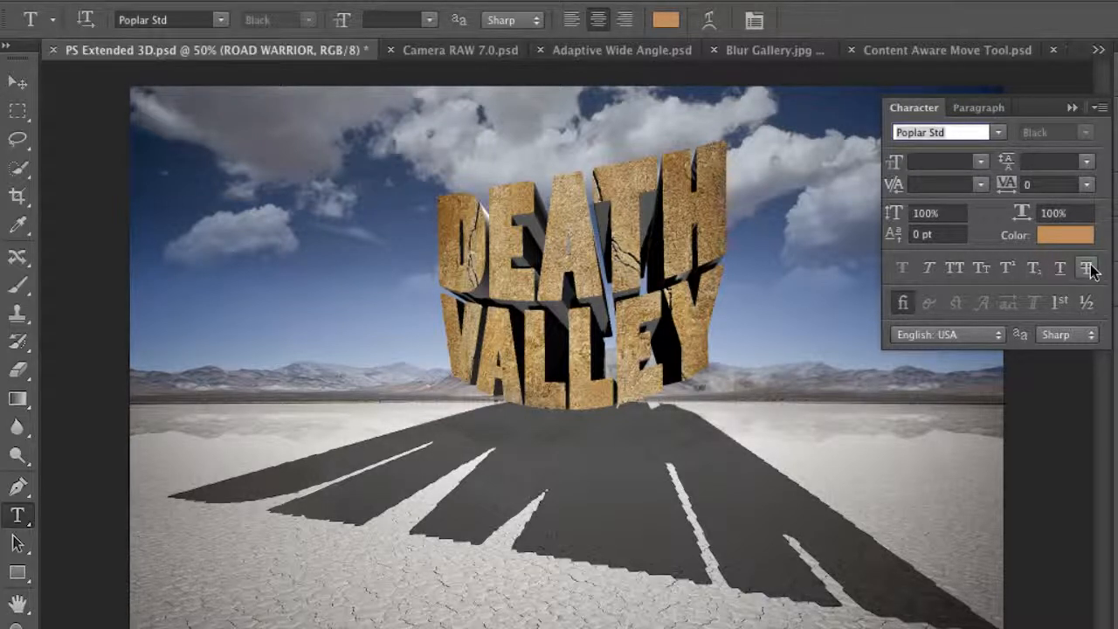
left_click(999, 132)
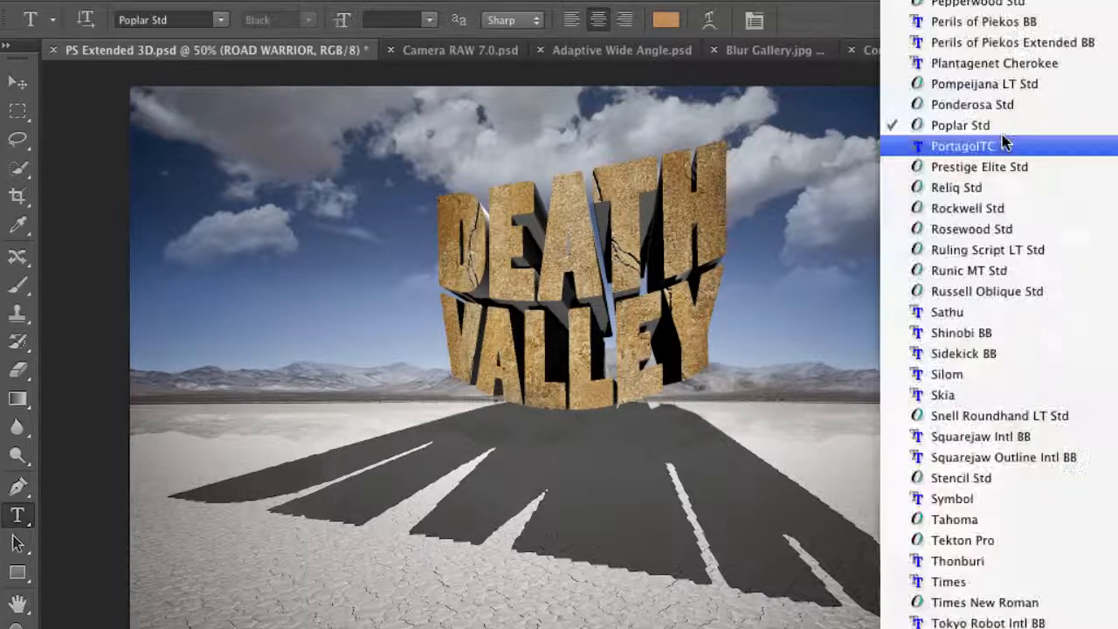
left_click(1011, 210)
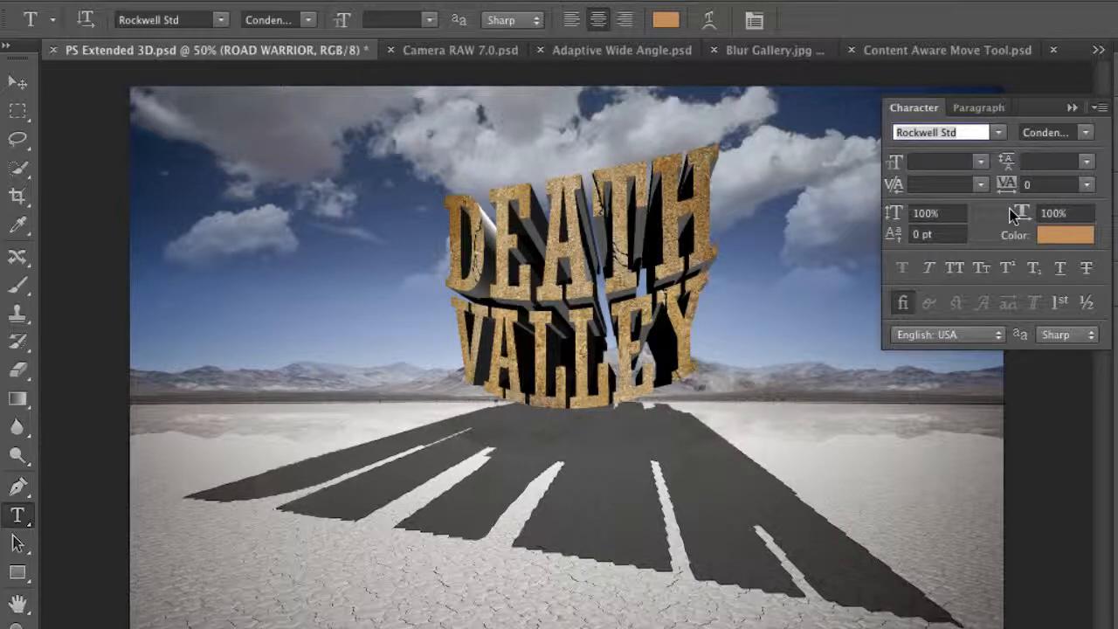
Step: Switch to Camera RAW 7.0.psd, open the Parrot_Original smart object for raw editing and apply the Adobe Camera RAW 7.0 snapshot
left_click(466, 46)
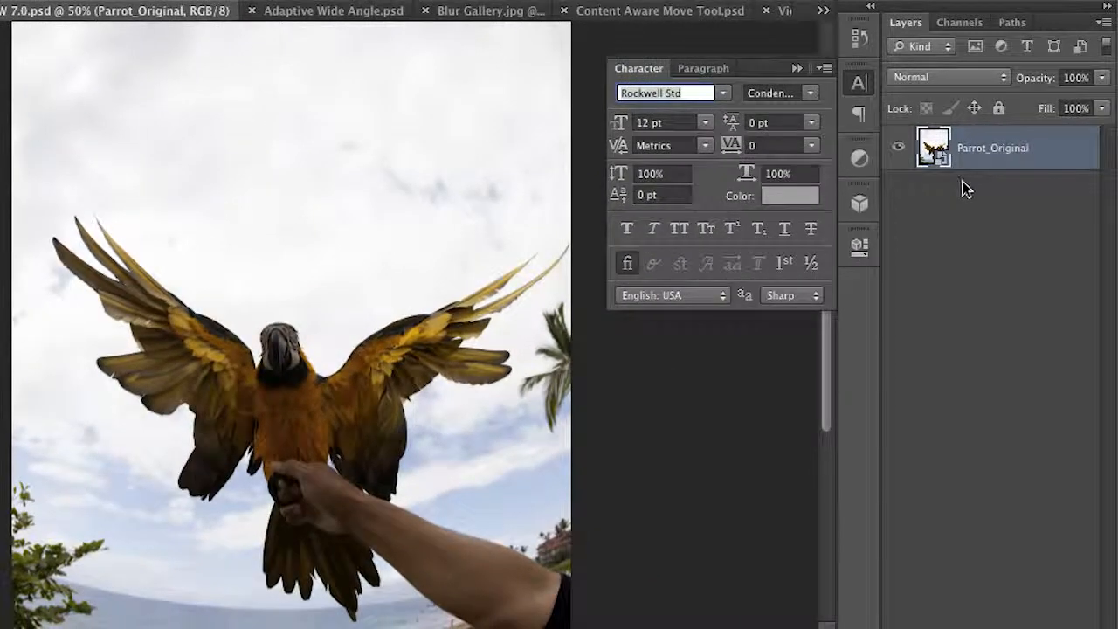
double_click(947, 161)
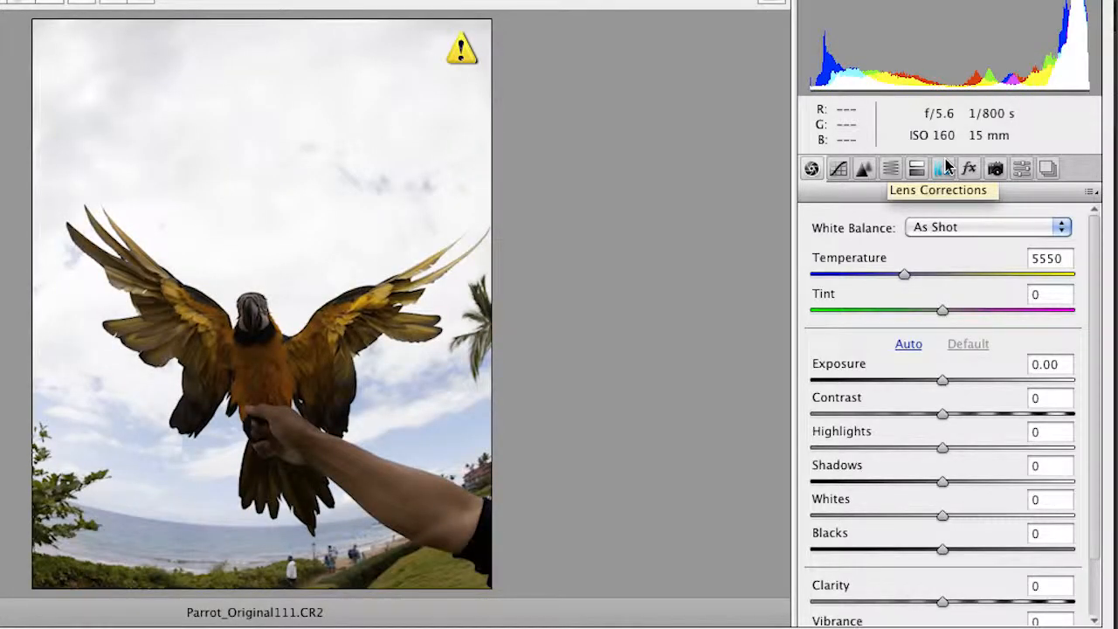
left_click(944, 167)
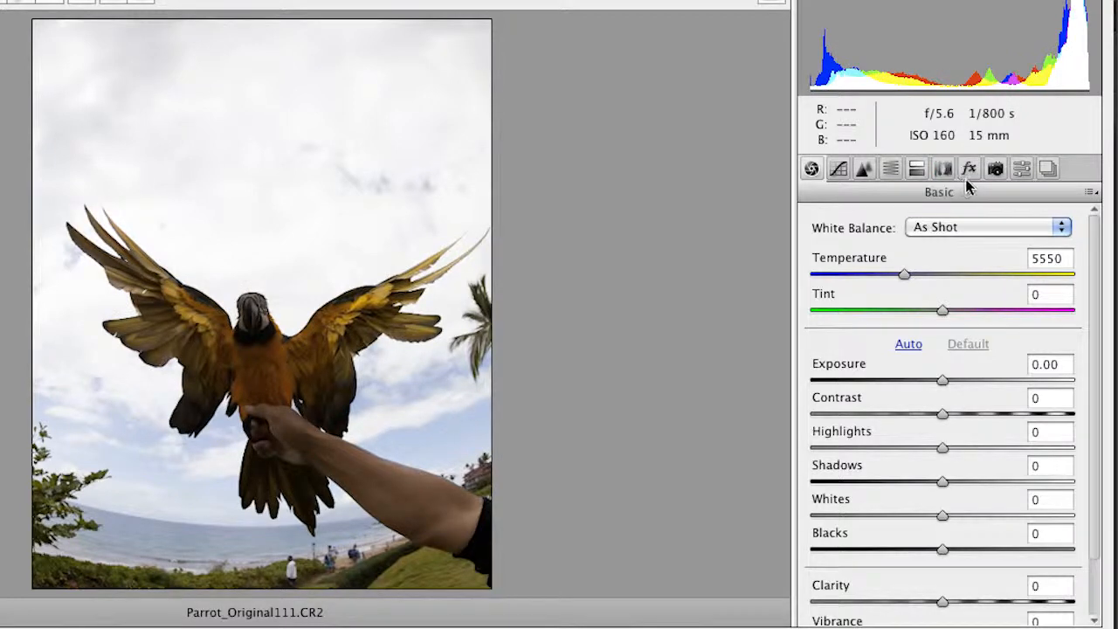
left_click(995, 168)
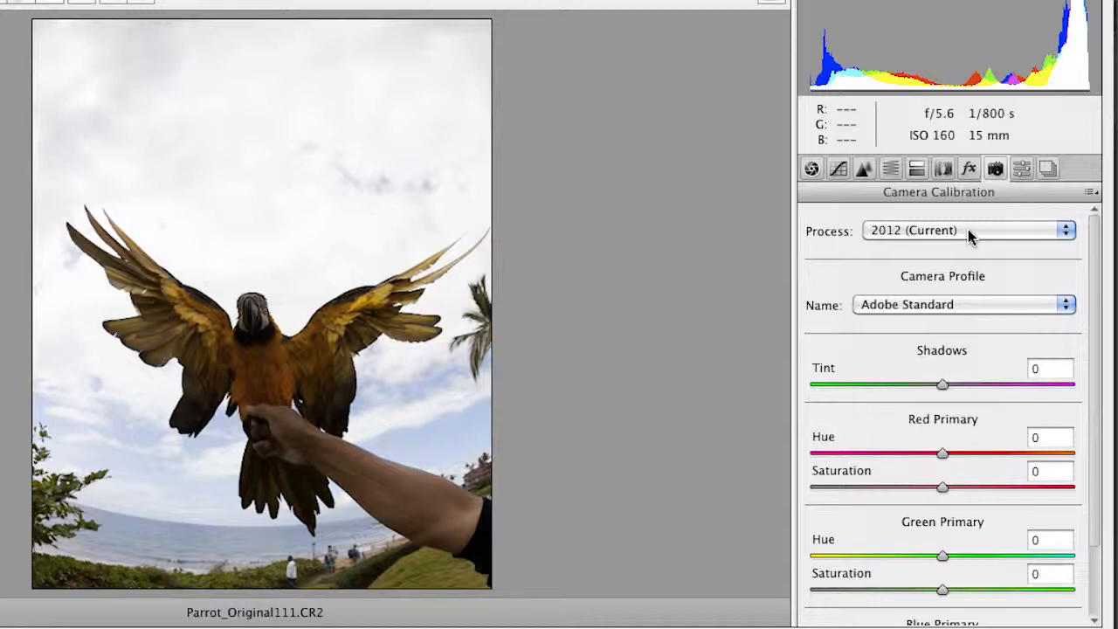
left_click(1051, 169)
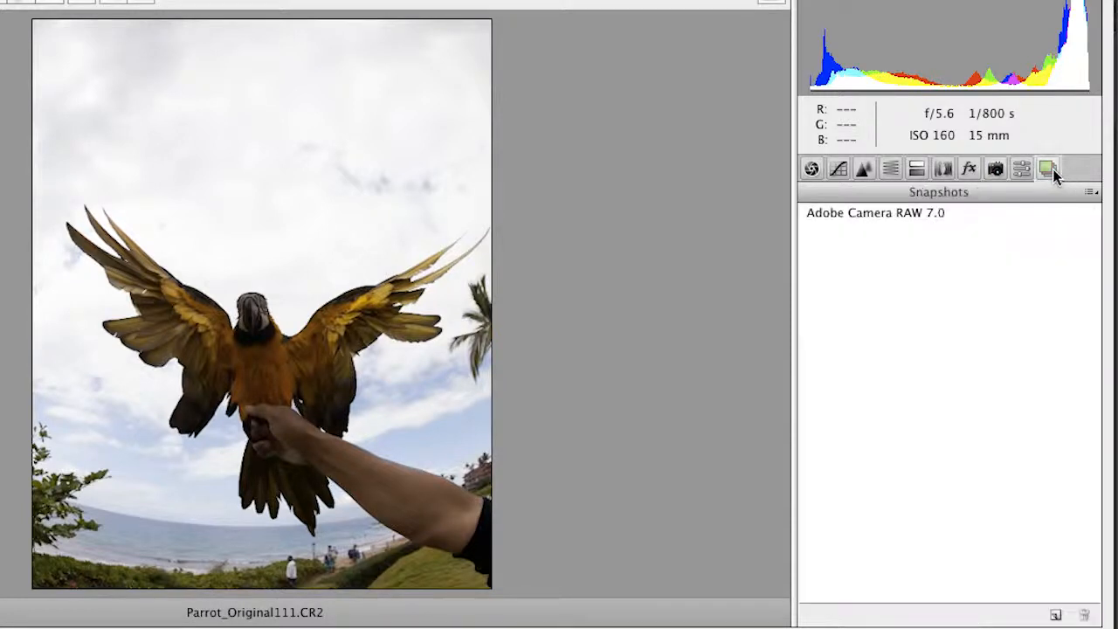
left_click(861, 214)
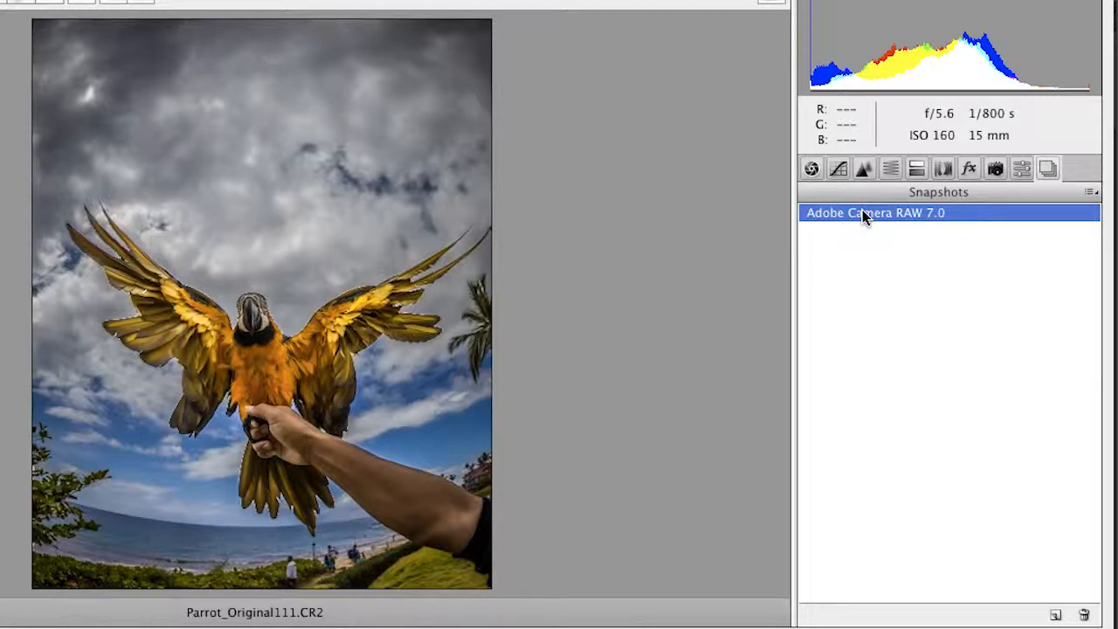
Step: In the basic raw adjustments of the parrot photo, set Highlights to +10 and keep Shadows at +100
left_click(810, 170)
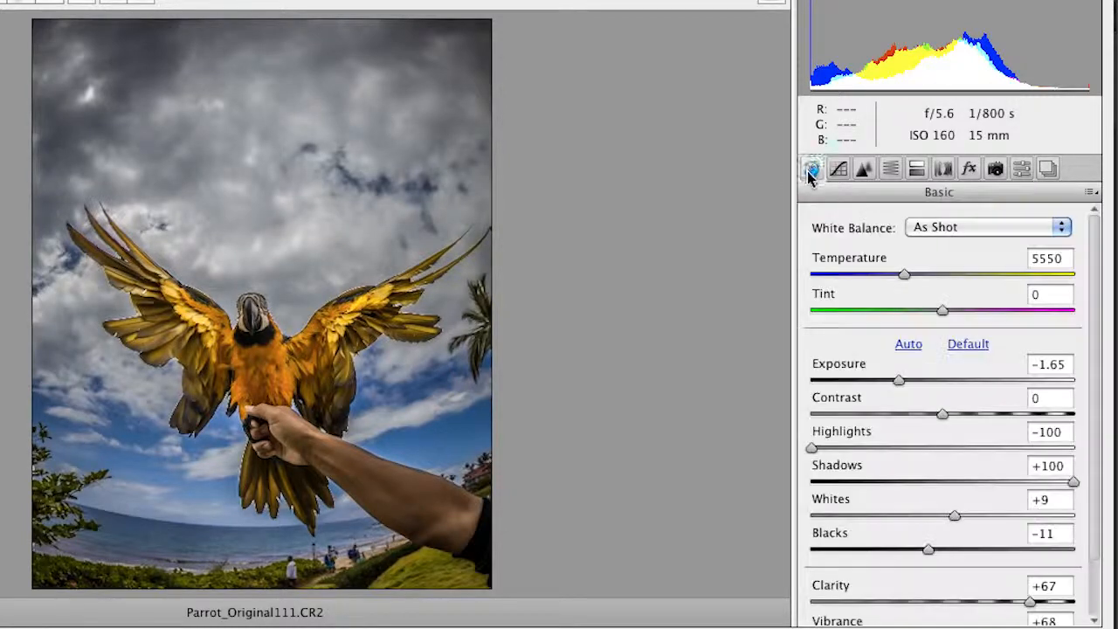
left_click_drag(829, 449, 956, 452)
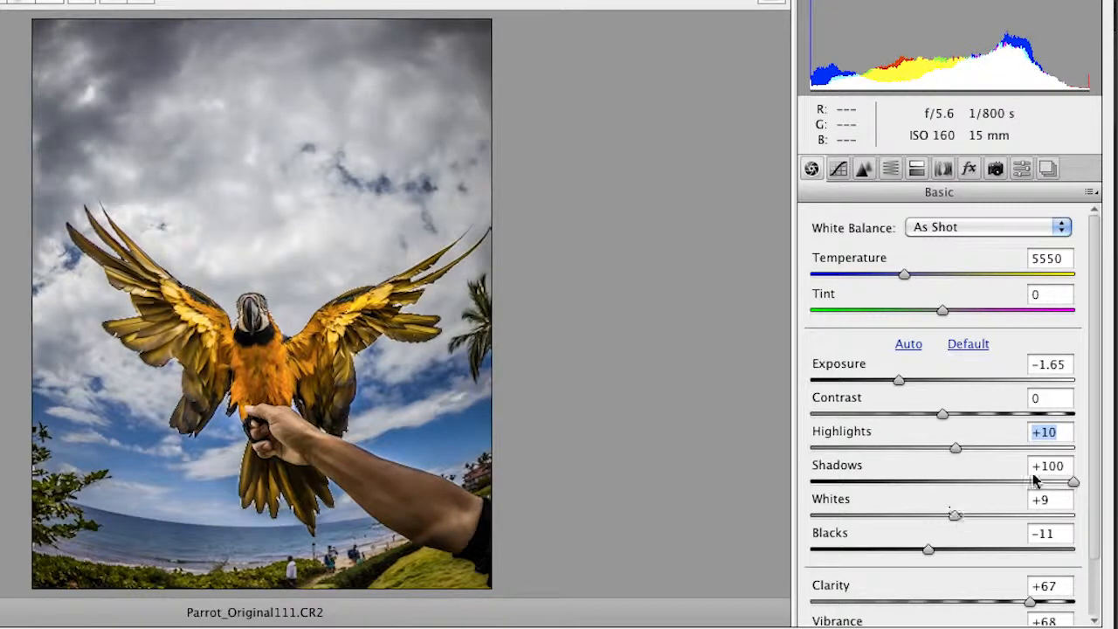
left_click_drag(1035, 481, 1102, 483)
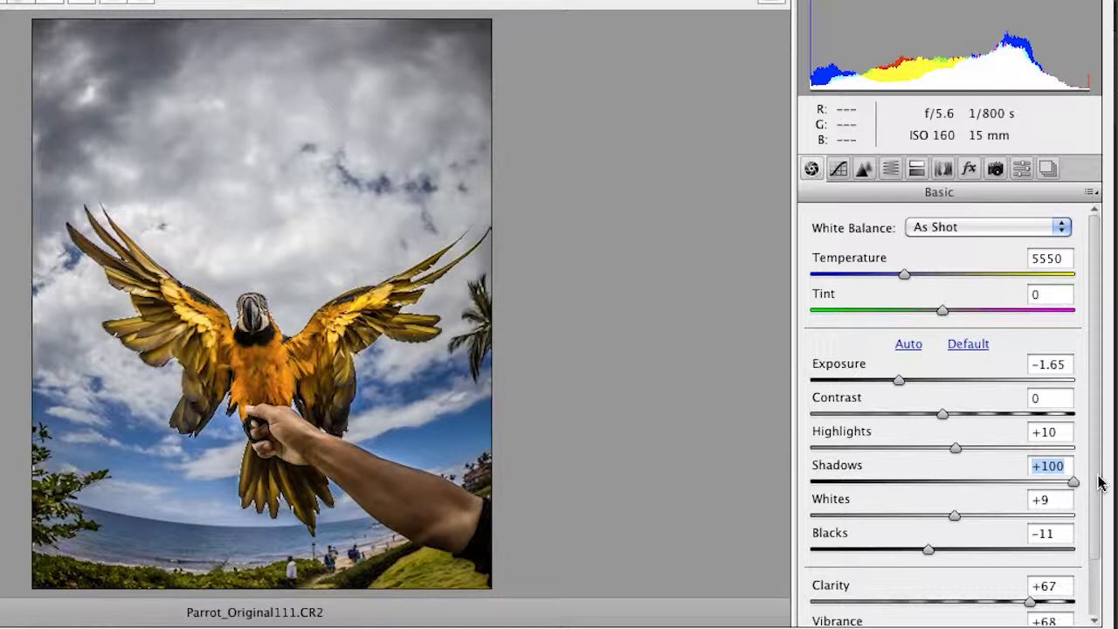
Step: Activate the Adjustment Brush, examine its available local adjustments and leave the raw editor without applying changes
left_click_drag(1098, 441, 1098, 492)
left_click(26, 4)
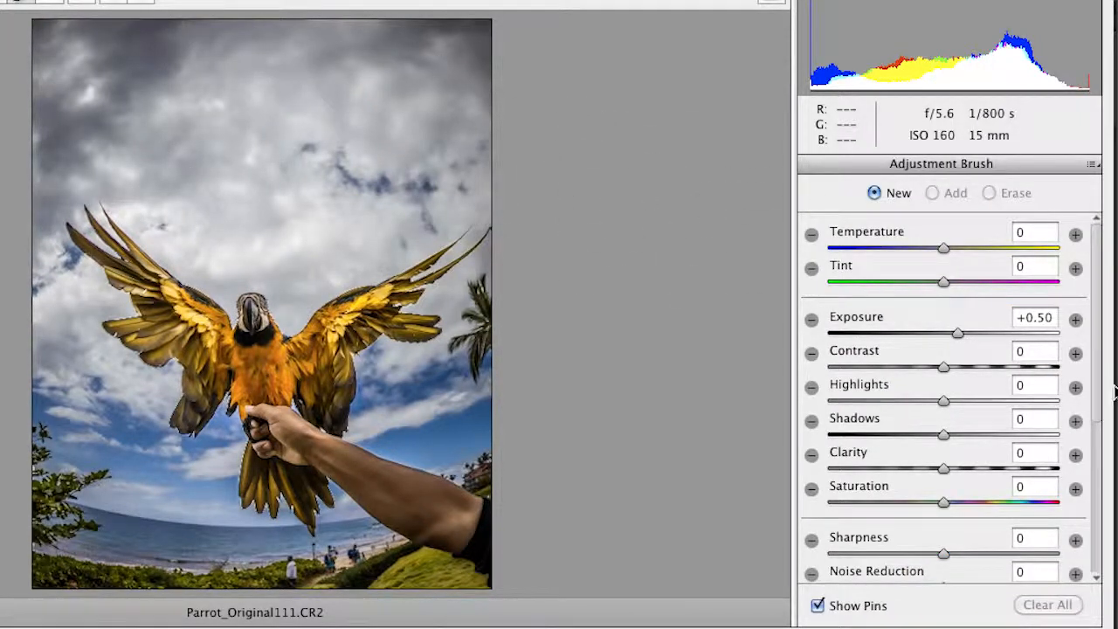
left_click_drag(1100, 379, 1098, 428)
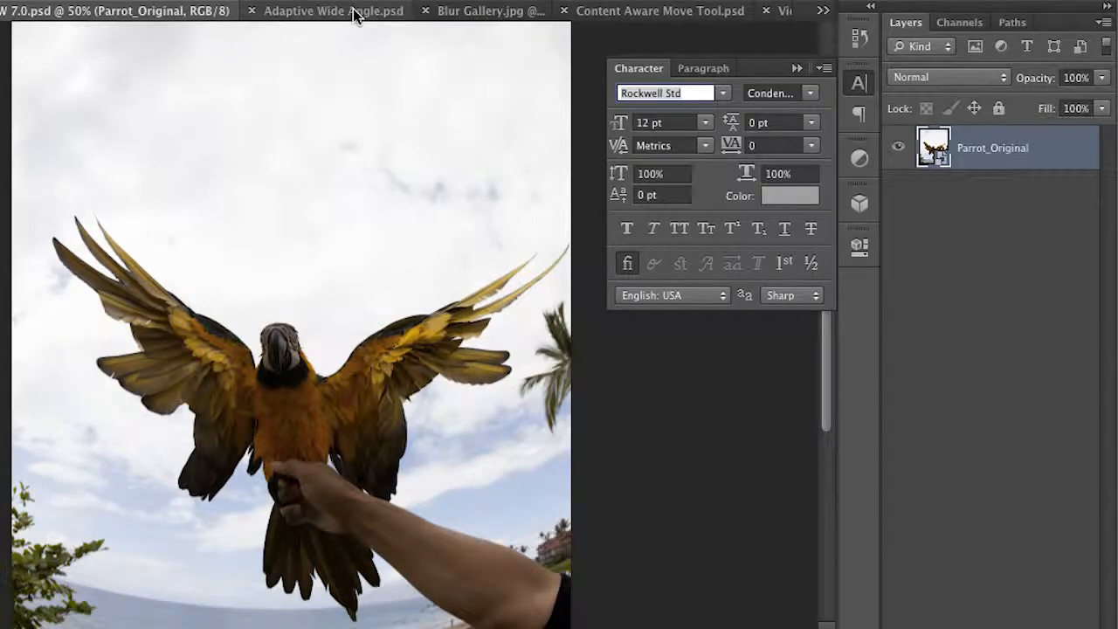
Step: Switch to Adaptive Wide Angle.psd, collapse the character settings and start the Adaptive Wide Angle filter
left_click(357, 18)
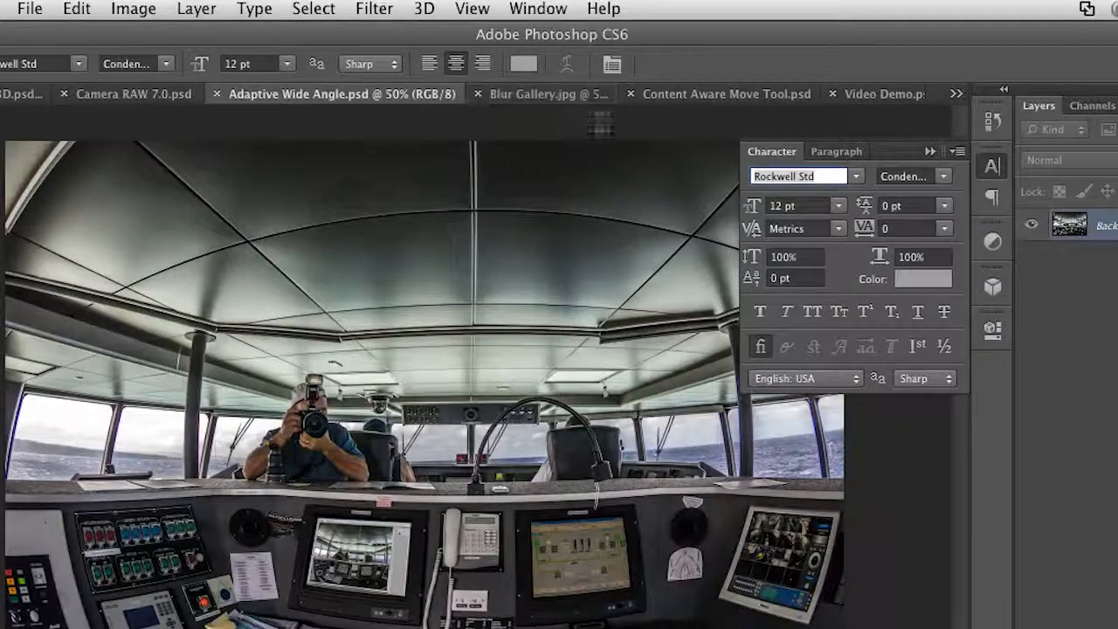
left_click(931, 151)
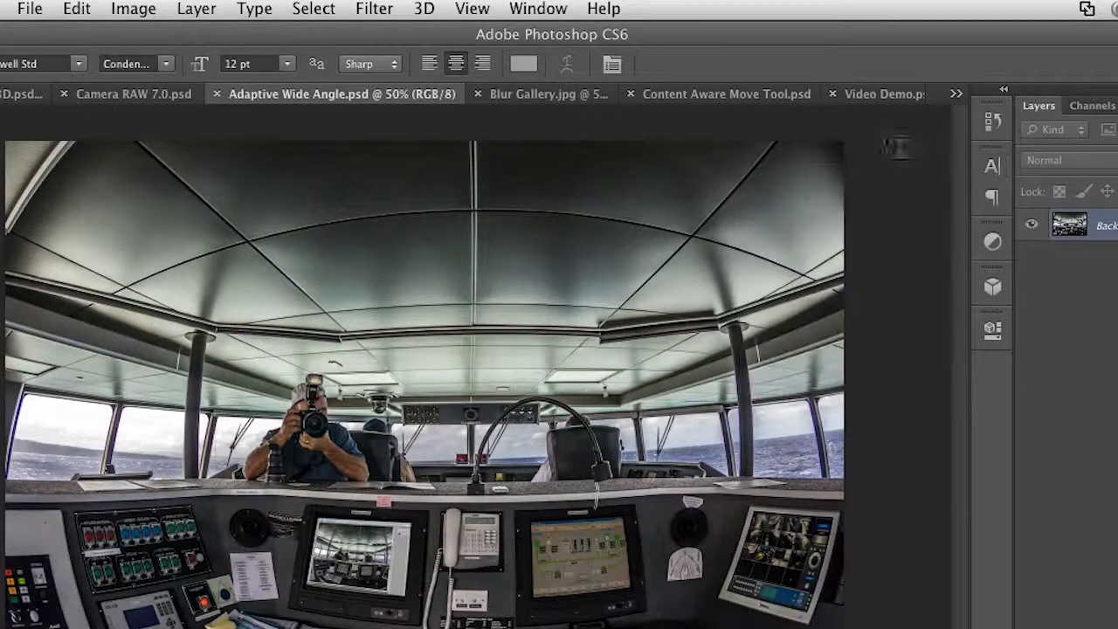
left_click(381, 8)
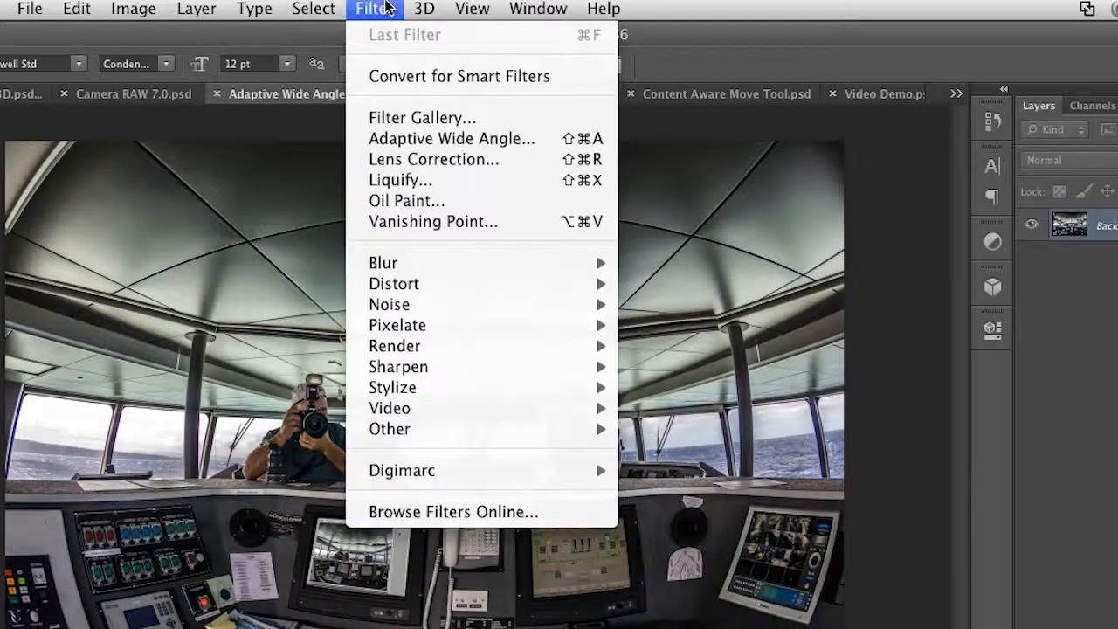
left_click(434, 141)
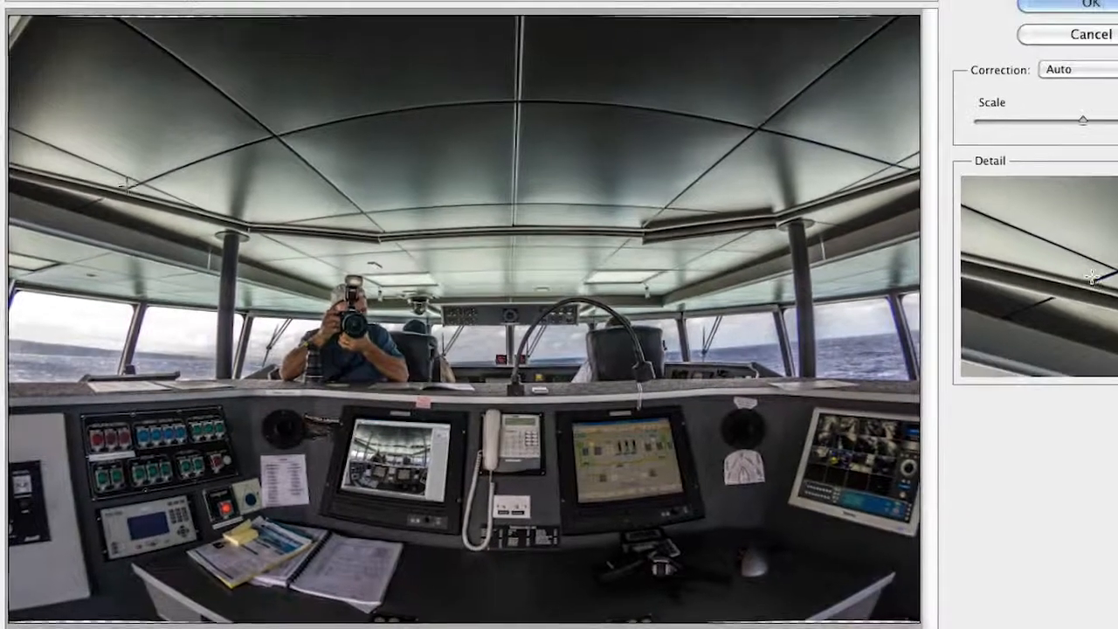
Step: Draw a constraint along the curved cross seam of the bridge ceiling and make it horizontal
left_click(127, 186)
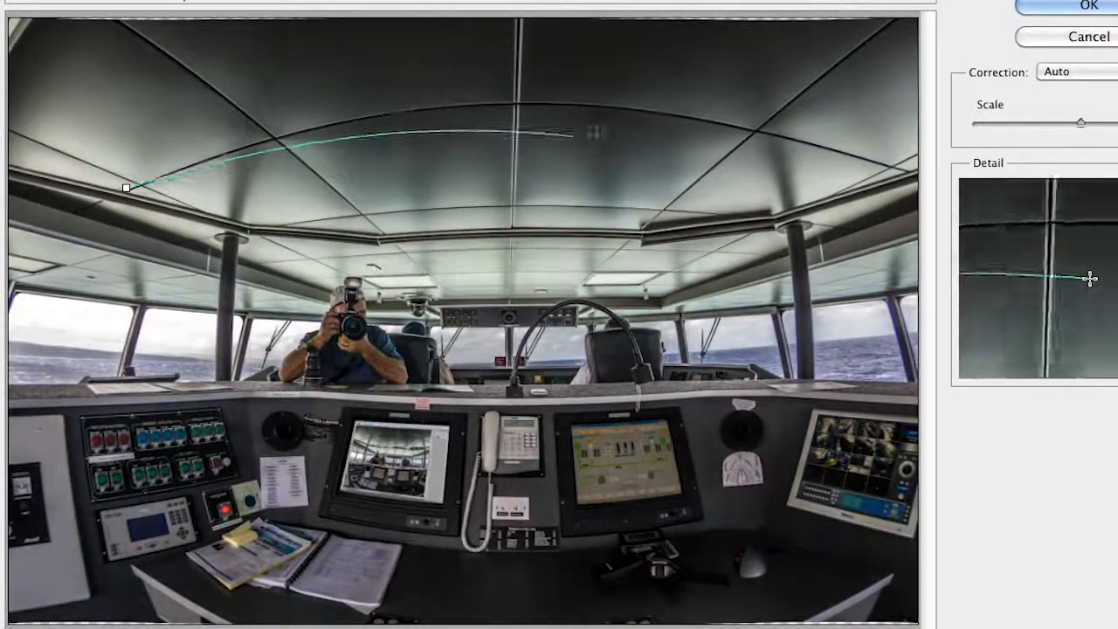
left_click(883, 168)
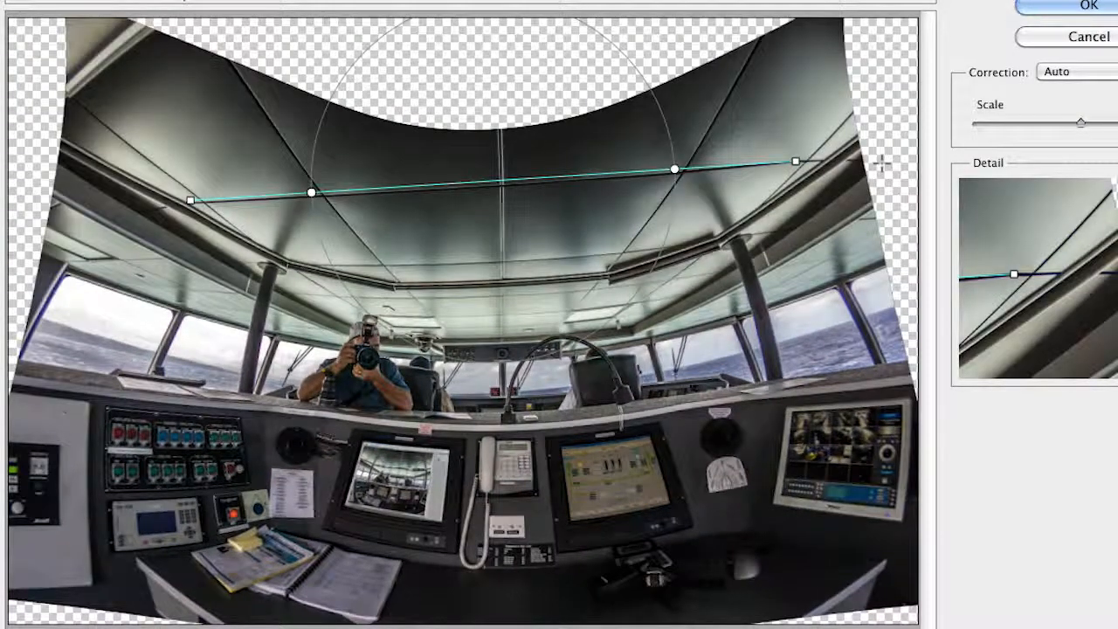
left_click(751, 155, "shift")
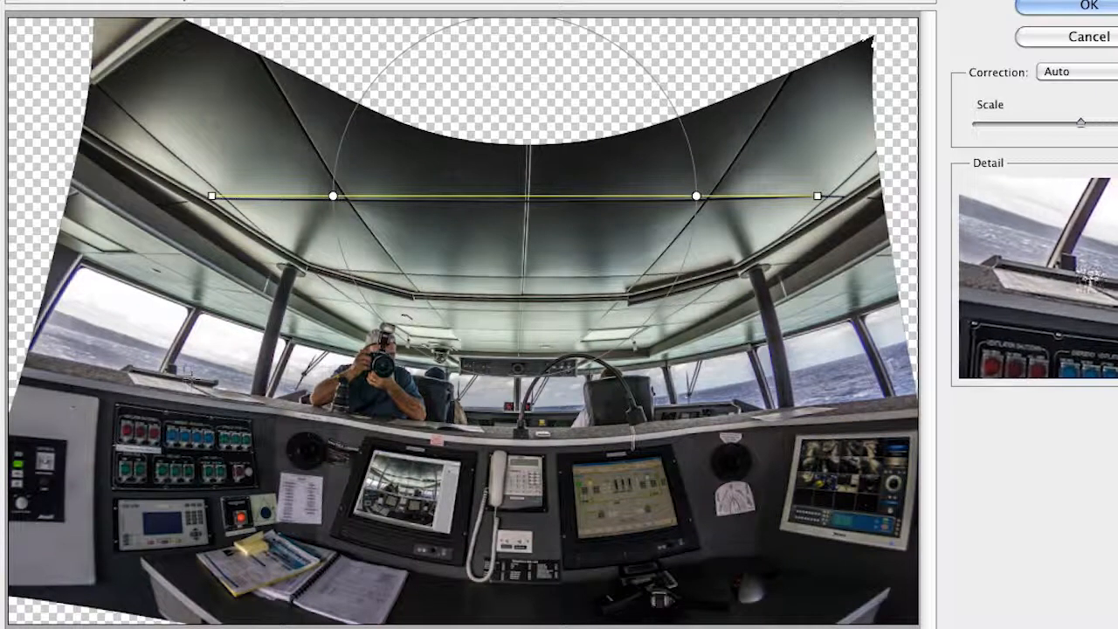
Step: Add a horizontal constraint along the console's far edge and a straight constraint along the diagonal ceiling seam above the photographer
left_click_drag(181, 375, 836, 394)
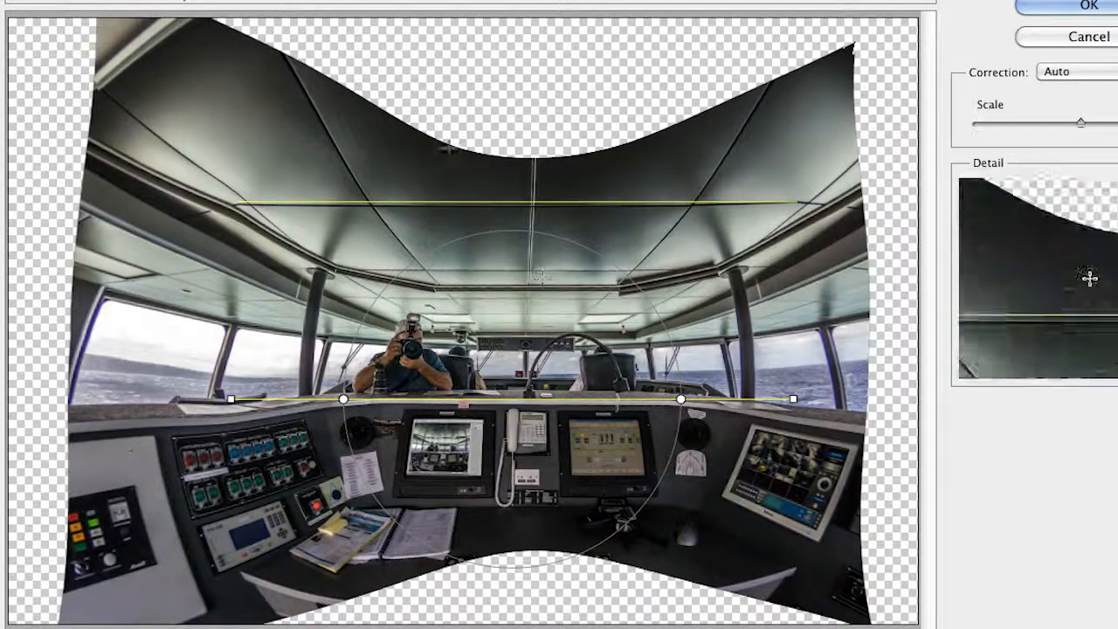
left_click(119, 106)
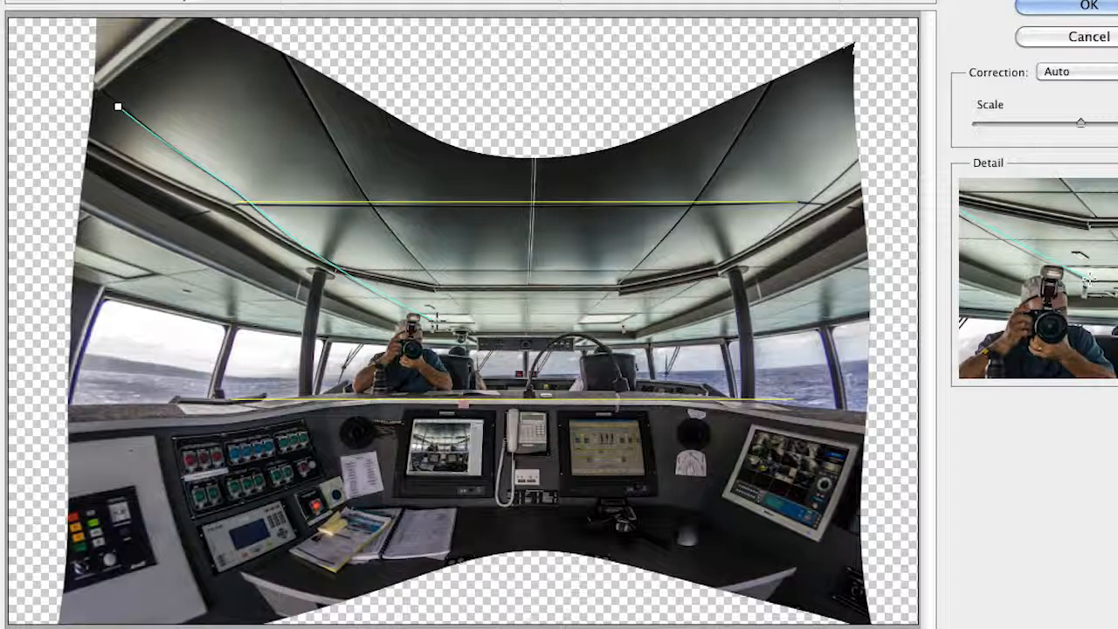
left_click(434, 317)
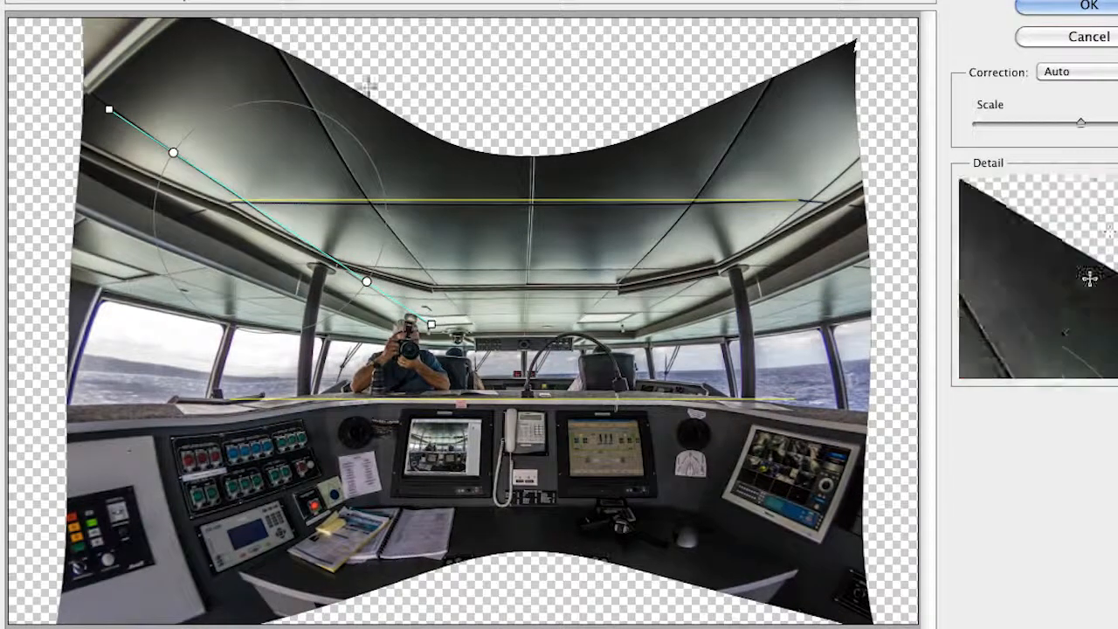
Step: Add straight constraints along two more diagonal ceiling seams, one on each side of the centre seam, and increase the correction's scale
left_click(302, 89)
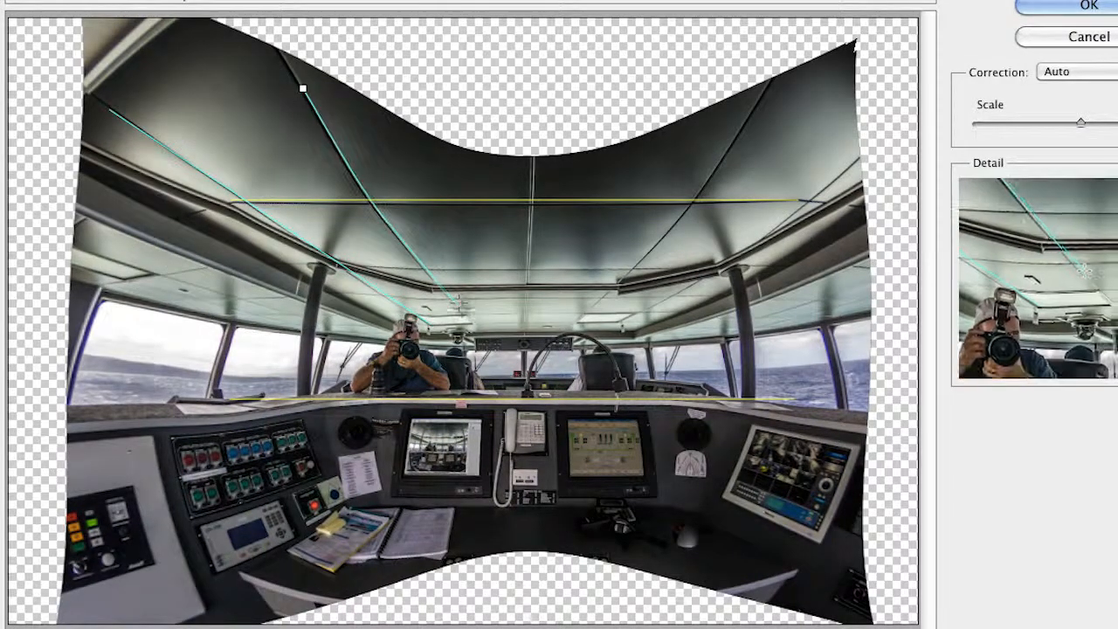
left_click(455, 302)
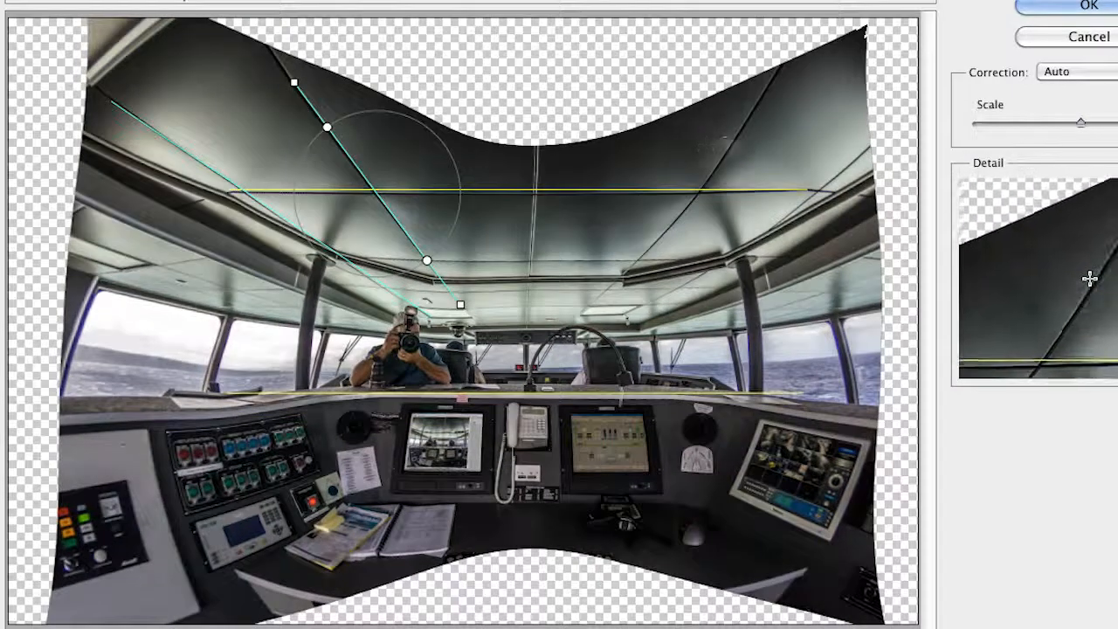
left_click(732, 138)
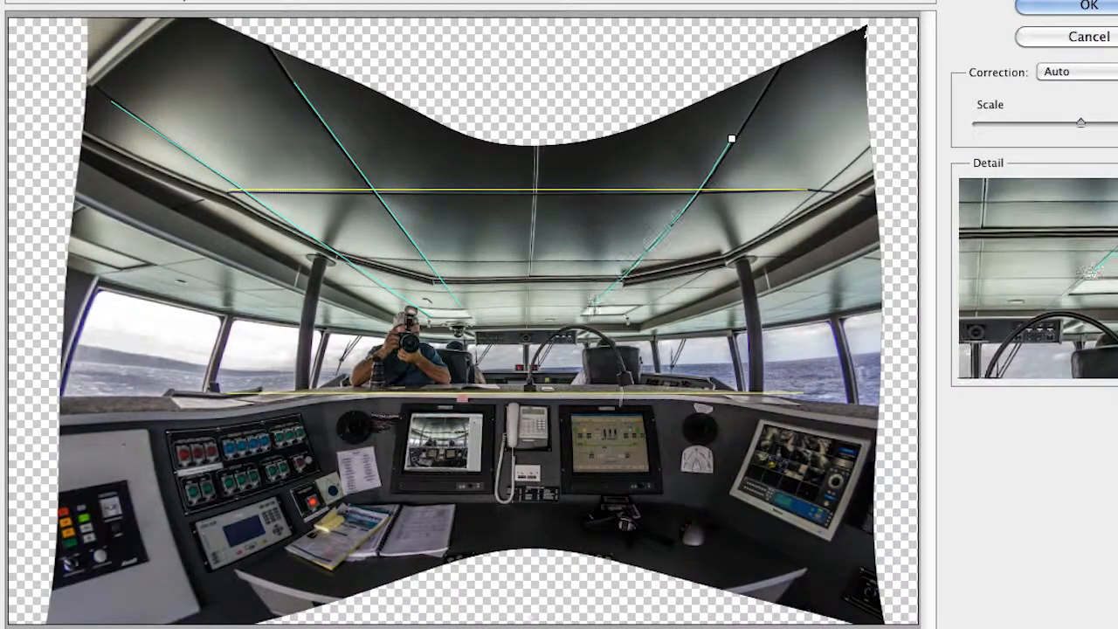
left_click(588, 307)
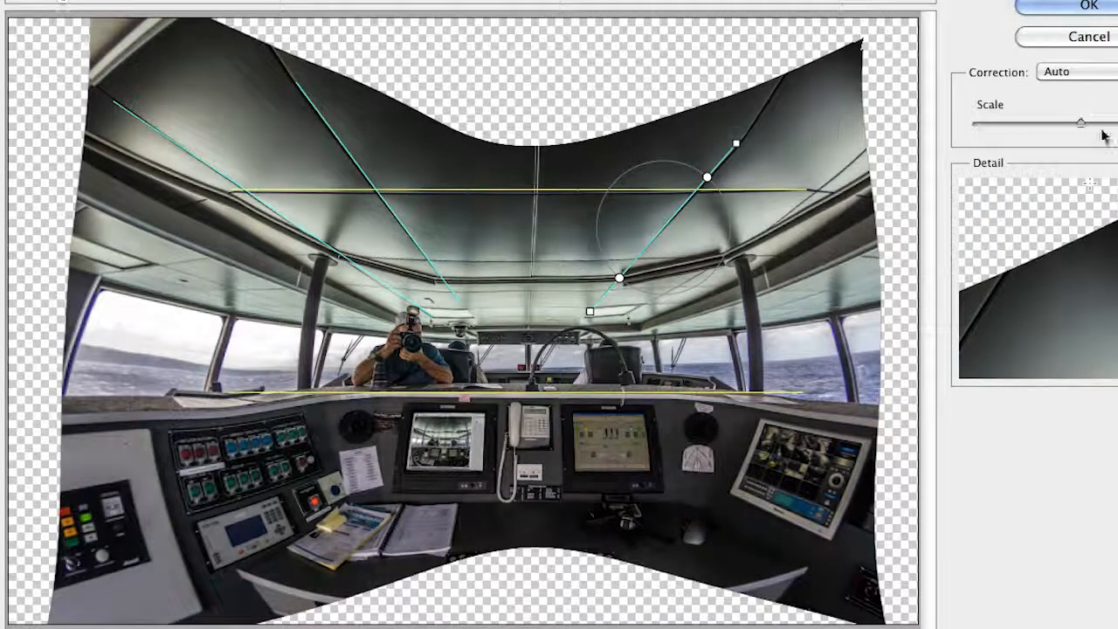
left_click_drag(1081, 123, 1117, 125)
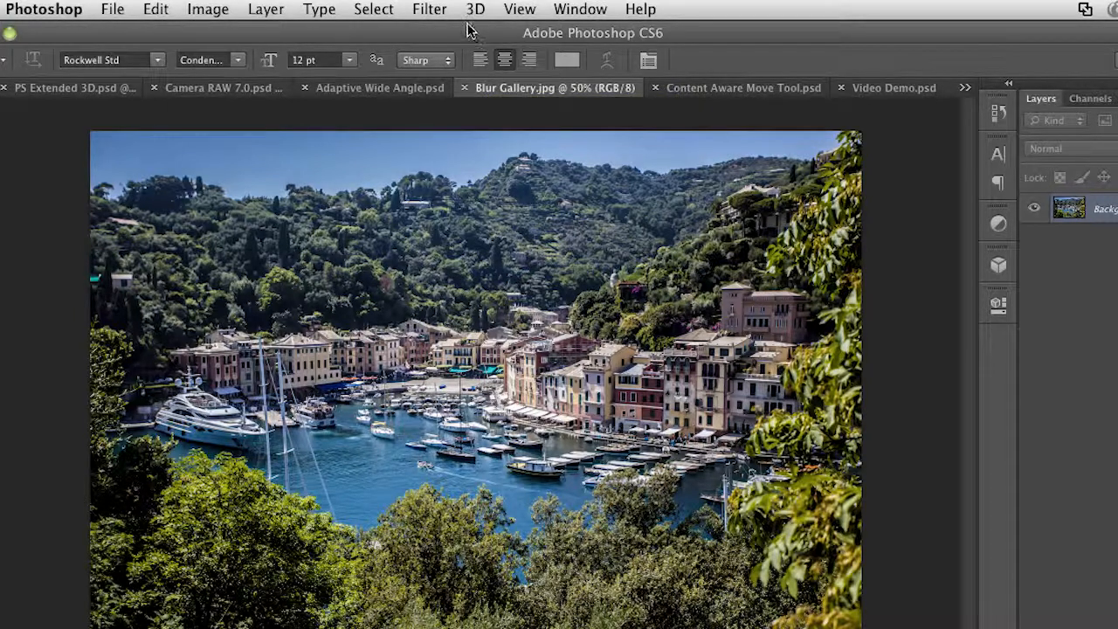
Step: Start a Tilt-Shift blur on the harbour photo and extend the sharp zone slightly upward over the rooftops
left_click(433, 6)
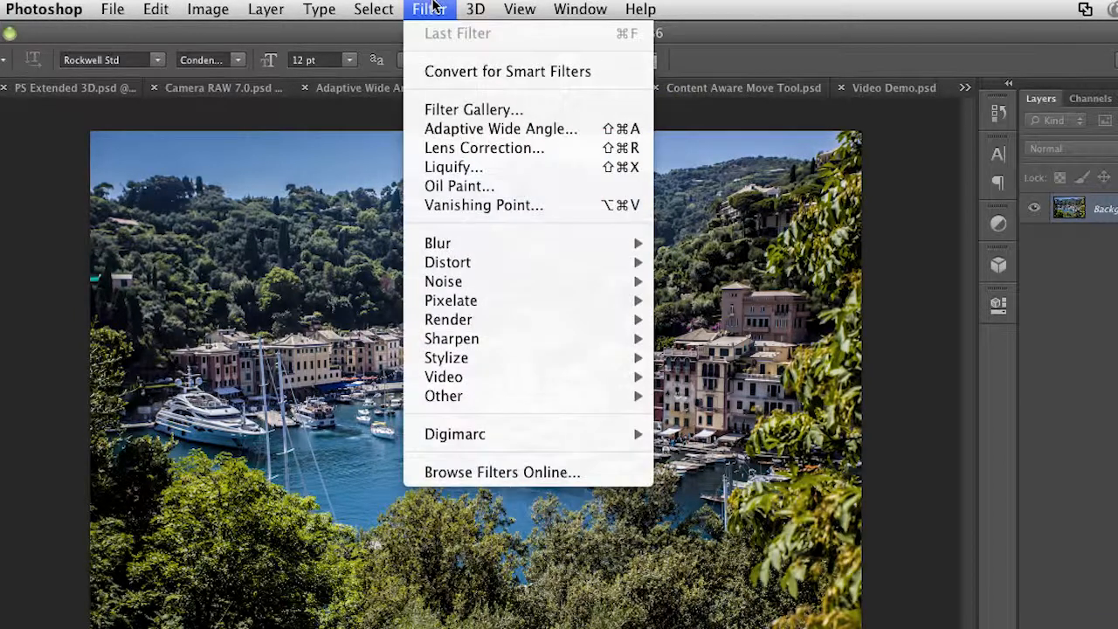
mouse_move(466, 240)
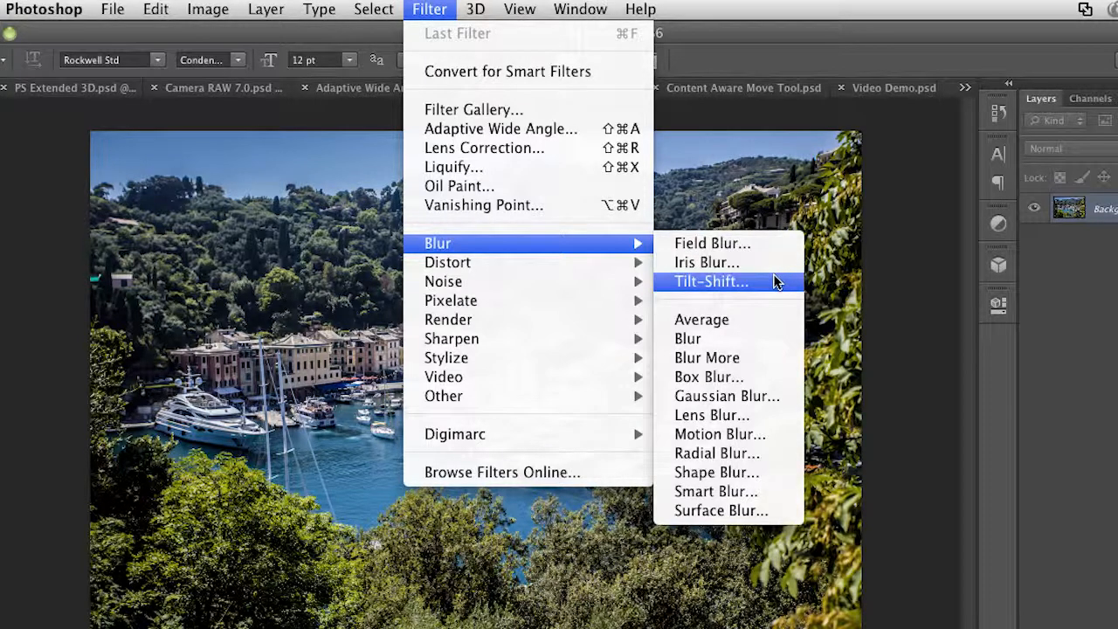
left_click(712, 281)
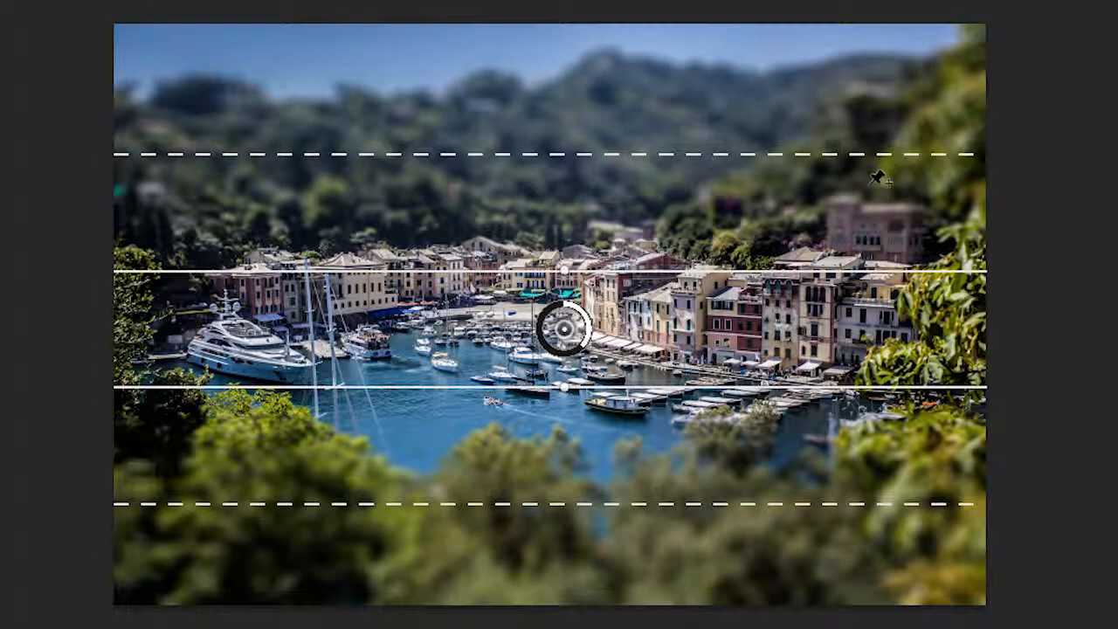
mouse_move(584, 354)
left_mouse_down()
mouse_move(564, 365)
mouse_move(592, 344)
mouse_move(580, 358)
mouse_move(584, 347)
left_mouse_up()
mouse_move(564, 270)
left_mouse_down()
mouse_move(564, 234)
mouse_move(564, 253)
left_mouse_up()
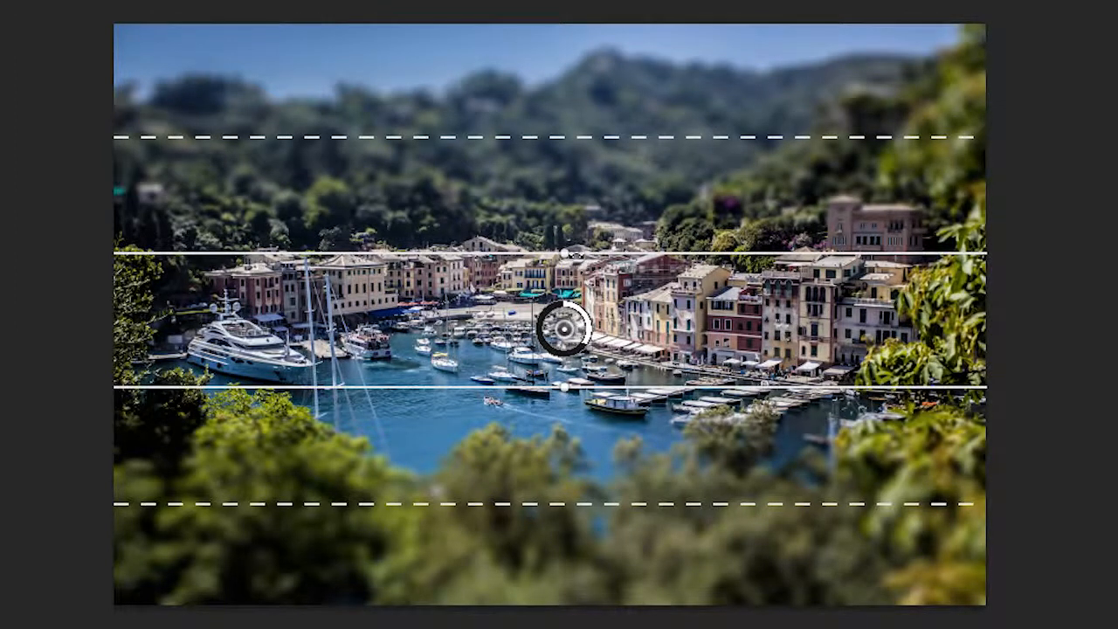
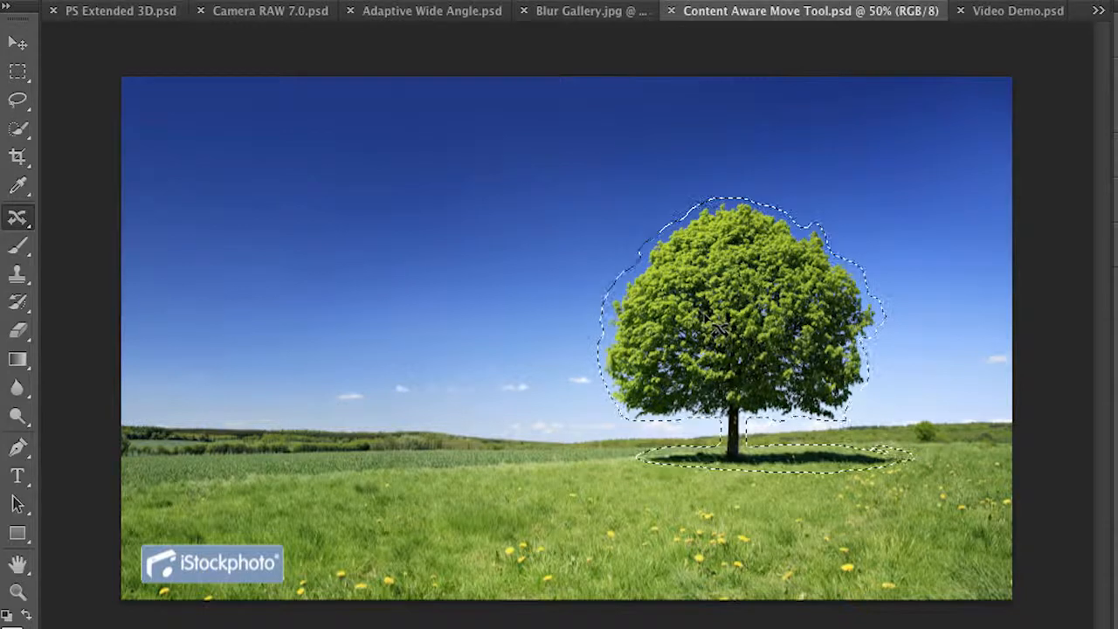
Step: Shift the selected tree and its shadow slightly to the left with the Content-Aware Move tool
left_click_drag(717, 324, 684, 324)
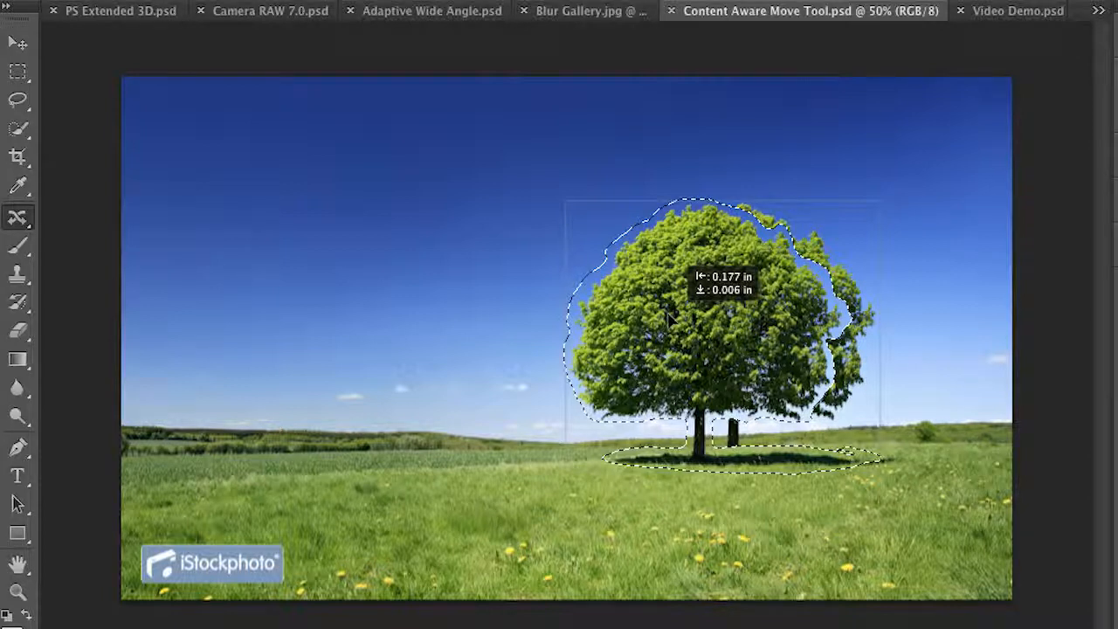
left_click_drag(669, 320, 669, 321)
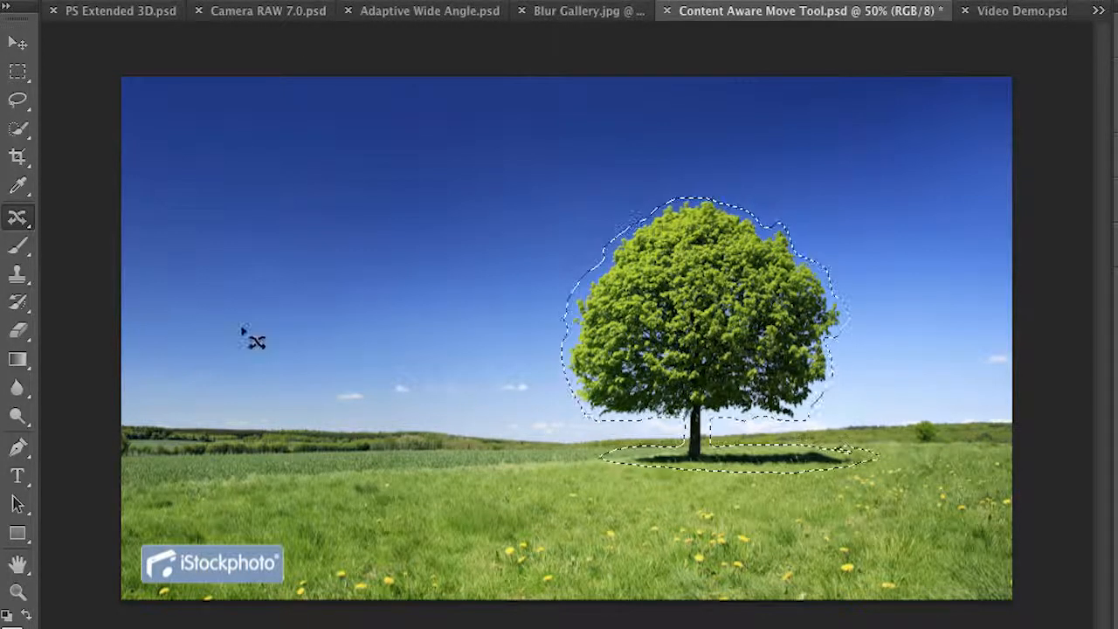
Step: Select the iStockphoto logo with a rectangular marquee and relocate it to the photo's lower-right corner with Content-Aware Move
left_click(17, 71)
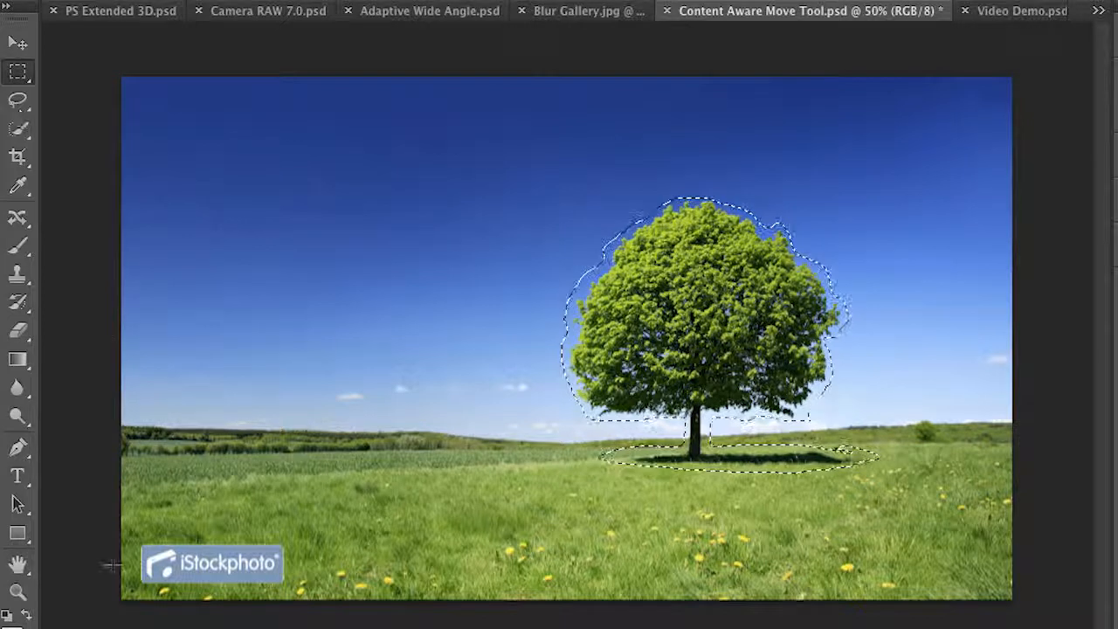
left_click_drag(133, 542, 289, 585)
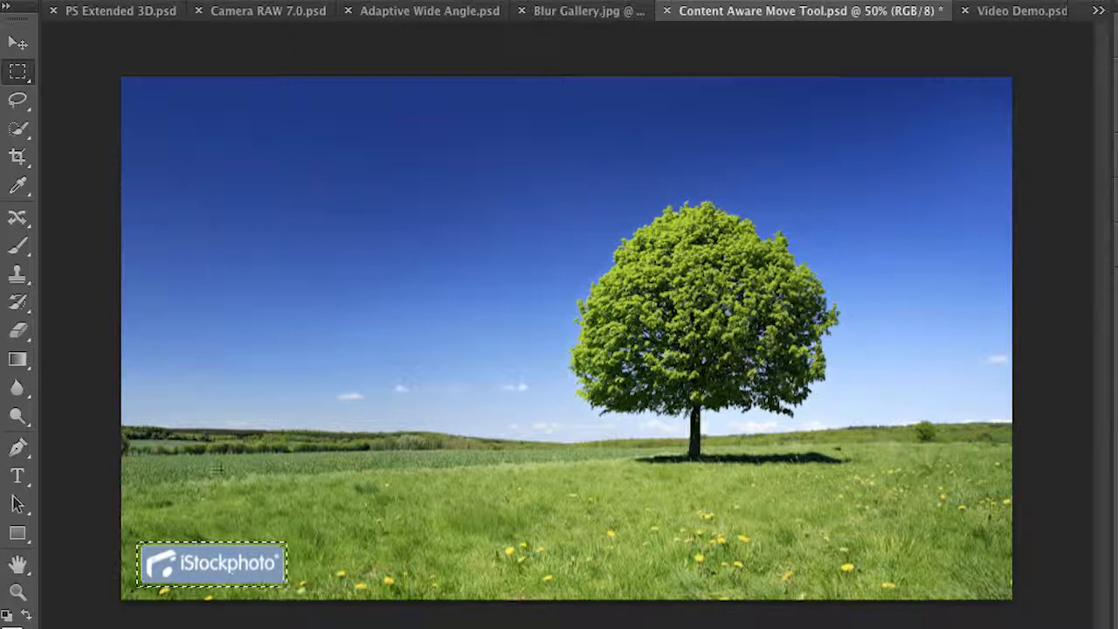
left_click(16, 216)
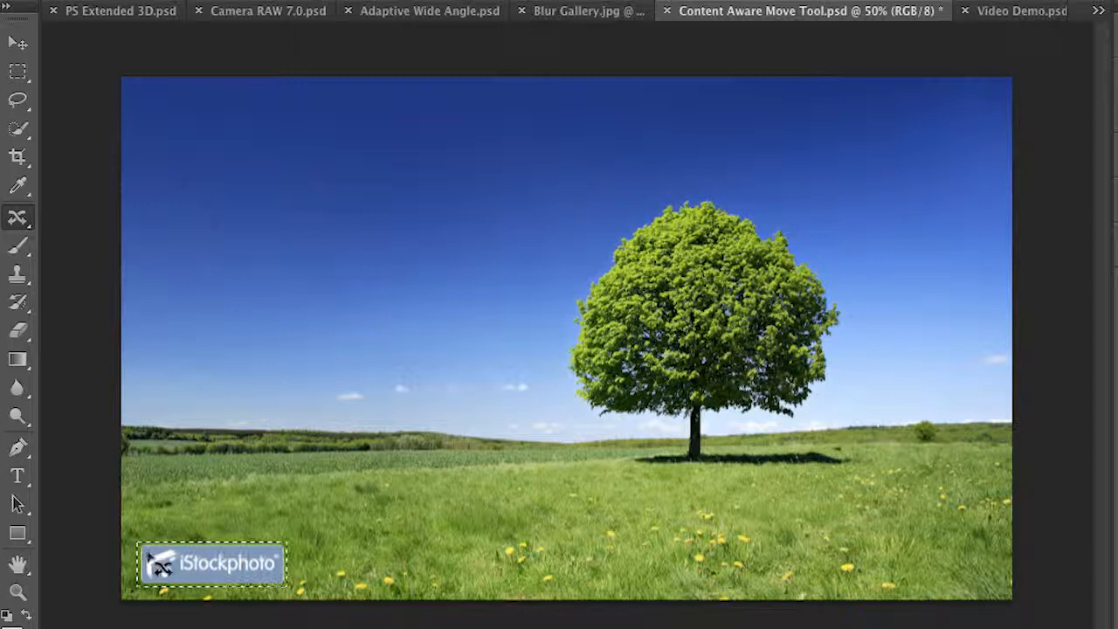
left_click_drag(160, 565, 855, 555)
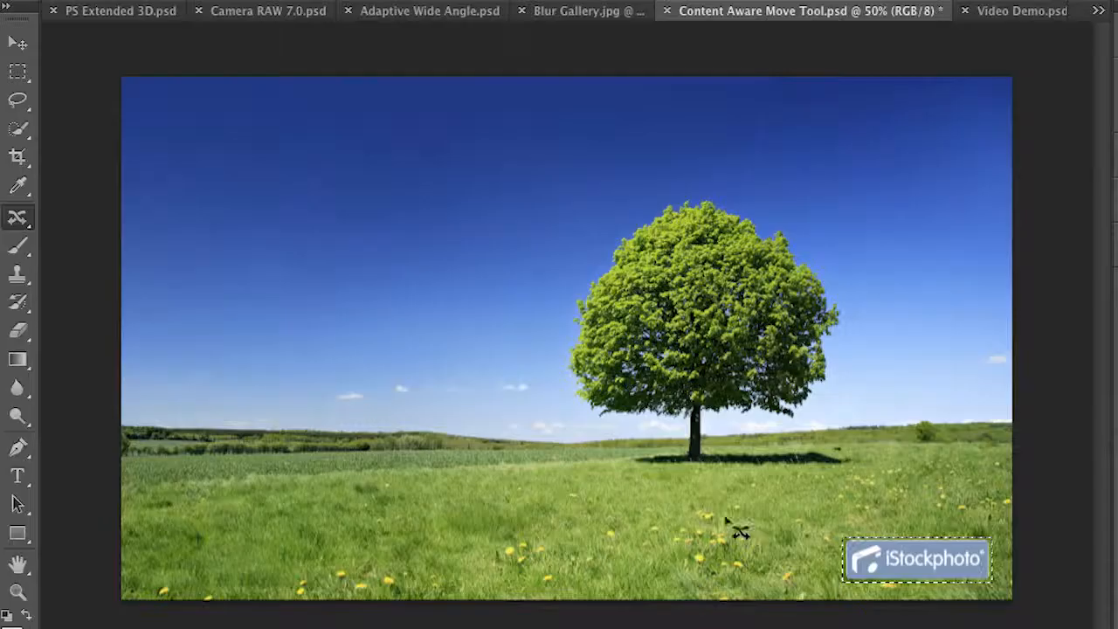
Step: Switch to Video Demo.psd, expand its timeline and examine the Happy Ukulele Music track and the clips in Video Group 1
left_click(1003, 15)
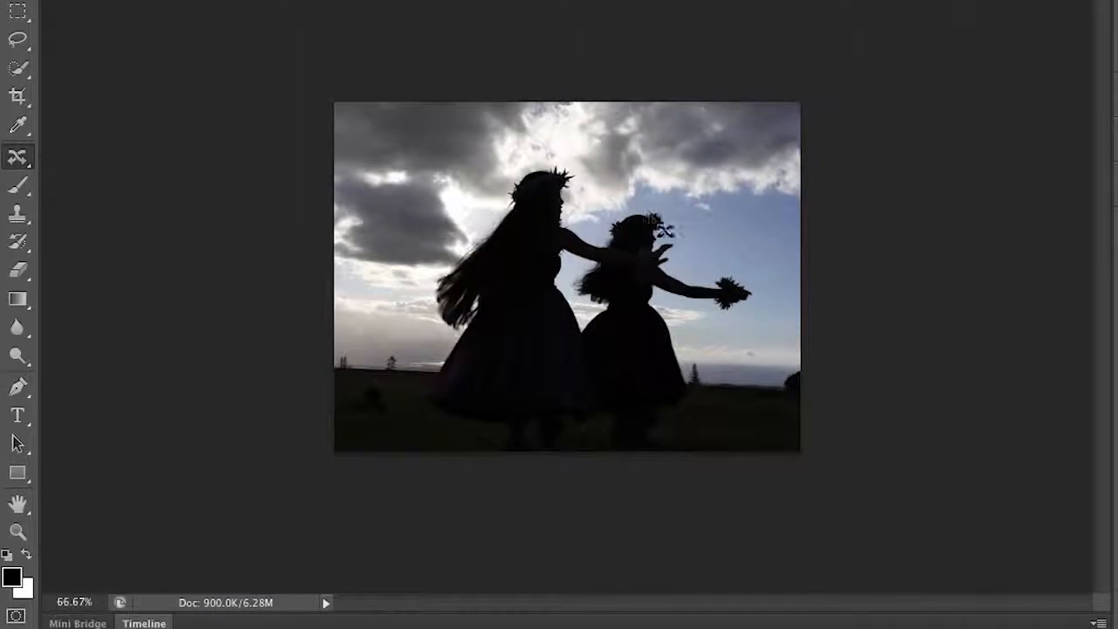
left_click(129, 624)
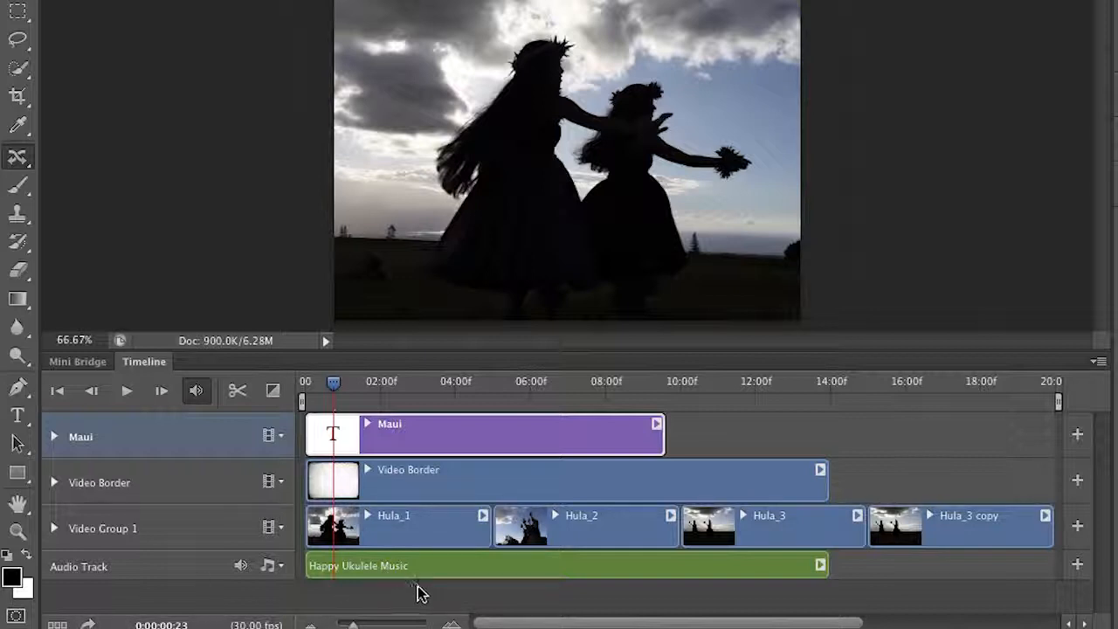
left_click(362, 566)
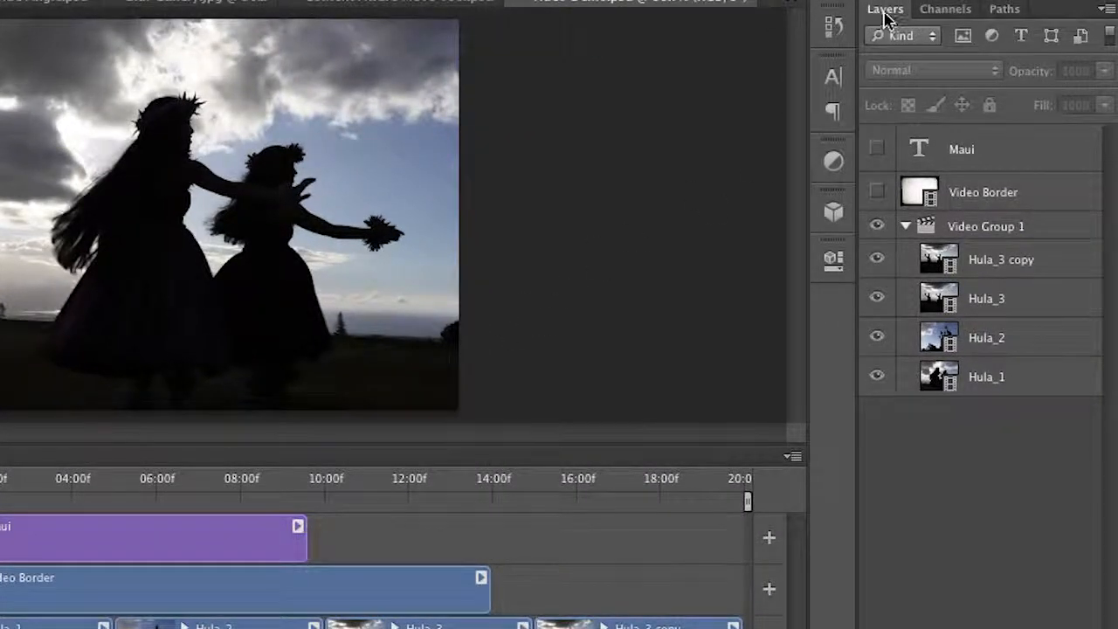
left_click(906, 226)
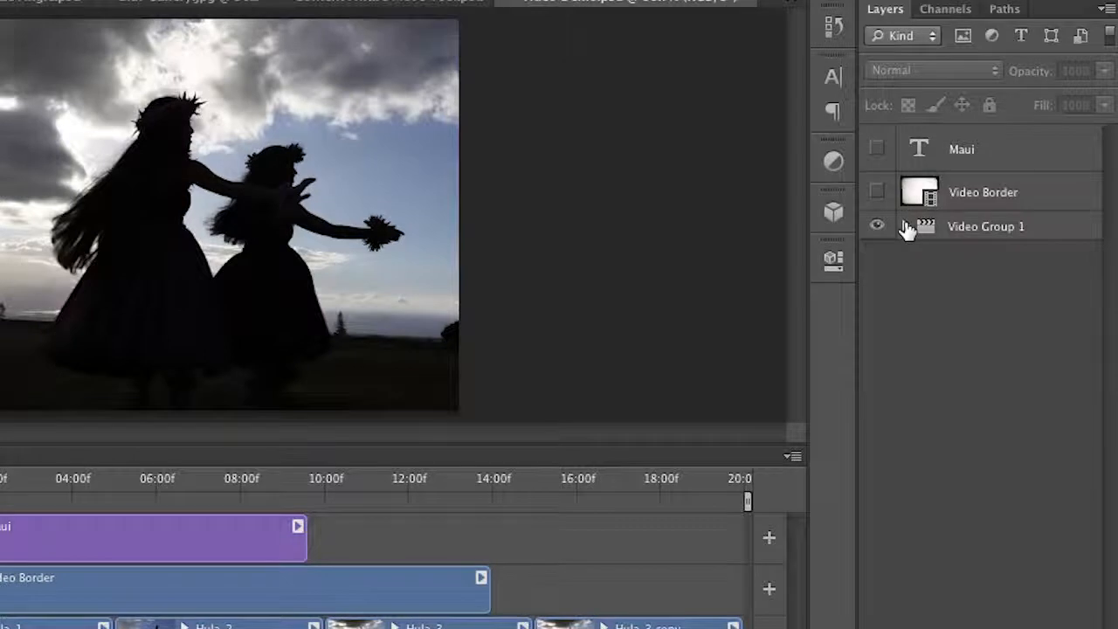
left_click(906, 226)
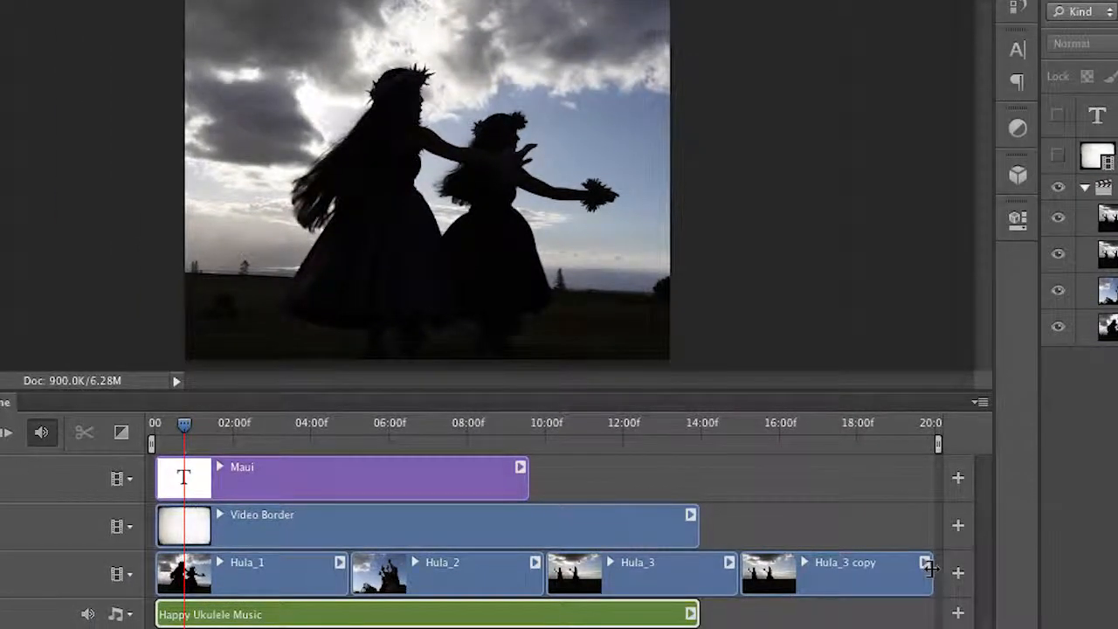
Step: Trim the end of the Hula_3 copy clip, and set its duration to 5 s
left_click_drag(931, 569, 888, 561)
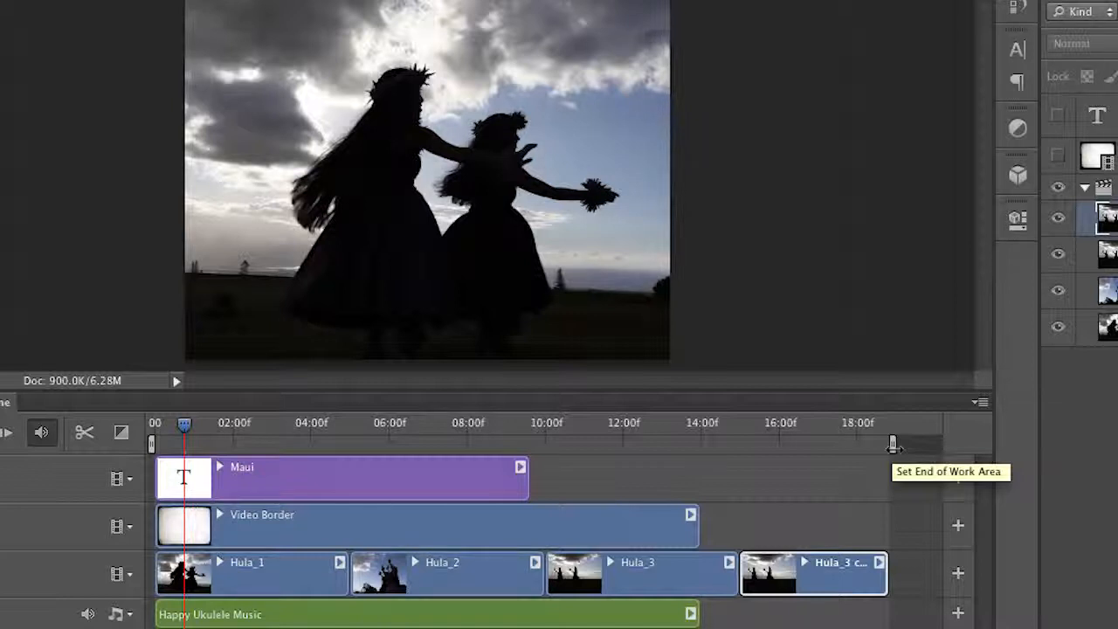
right_click(868, 581)
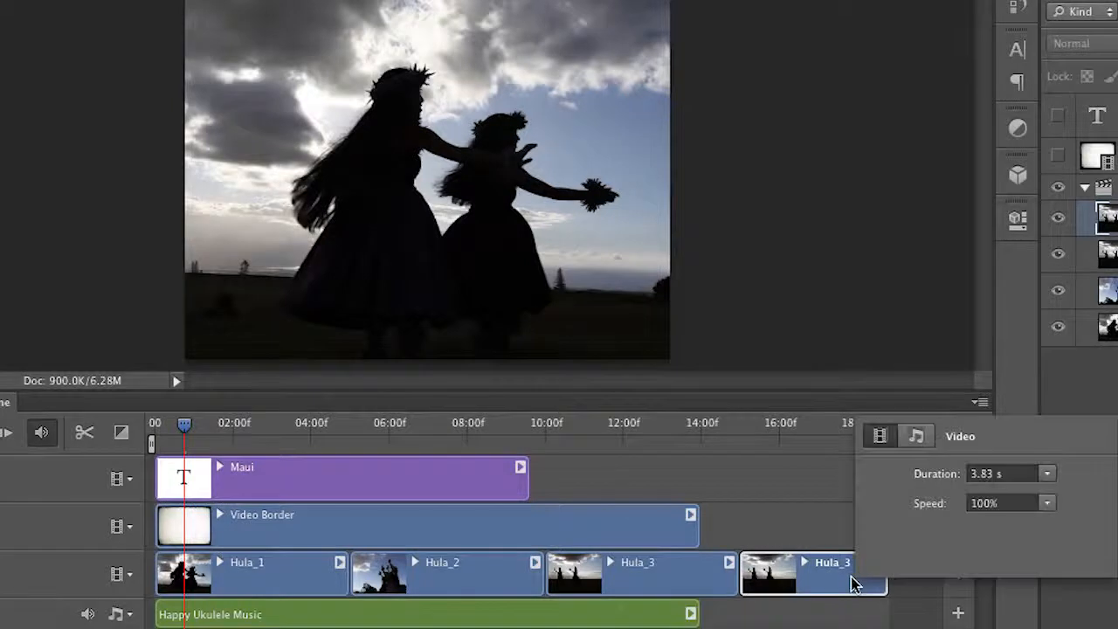
left_click_drag(1023, 472, 900, 474)
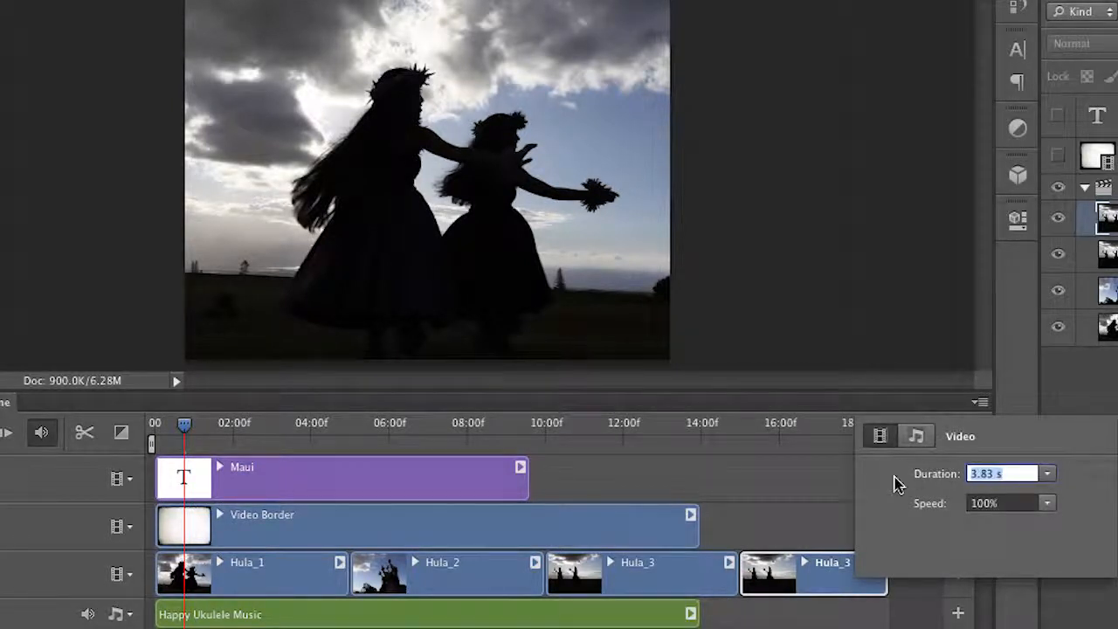
type("5")
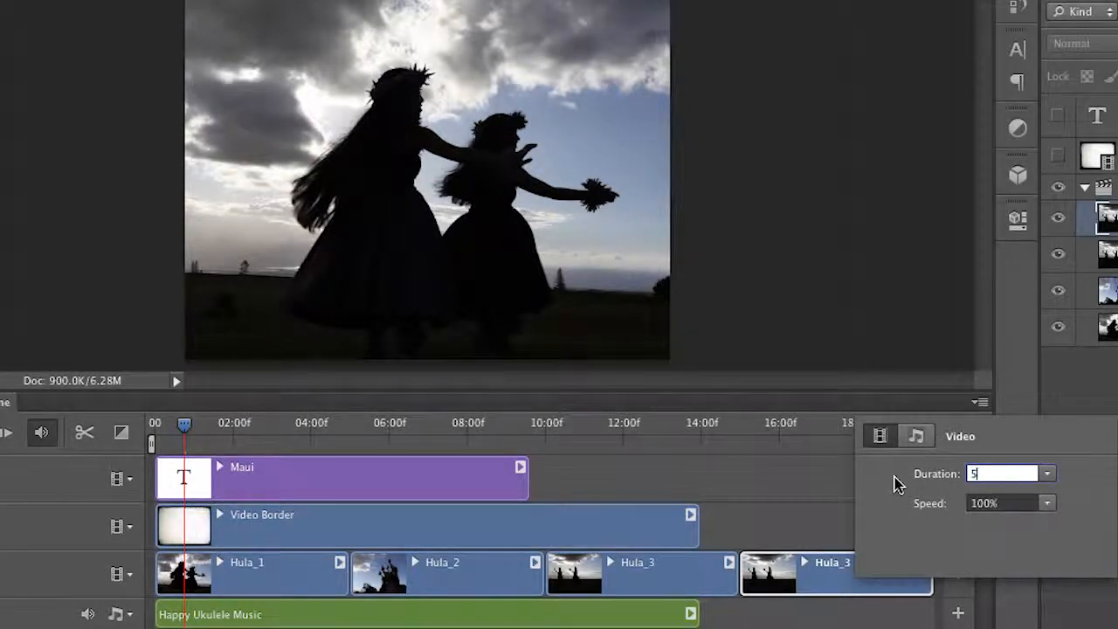
key("Return")
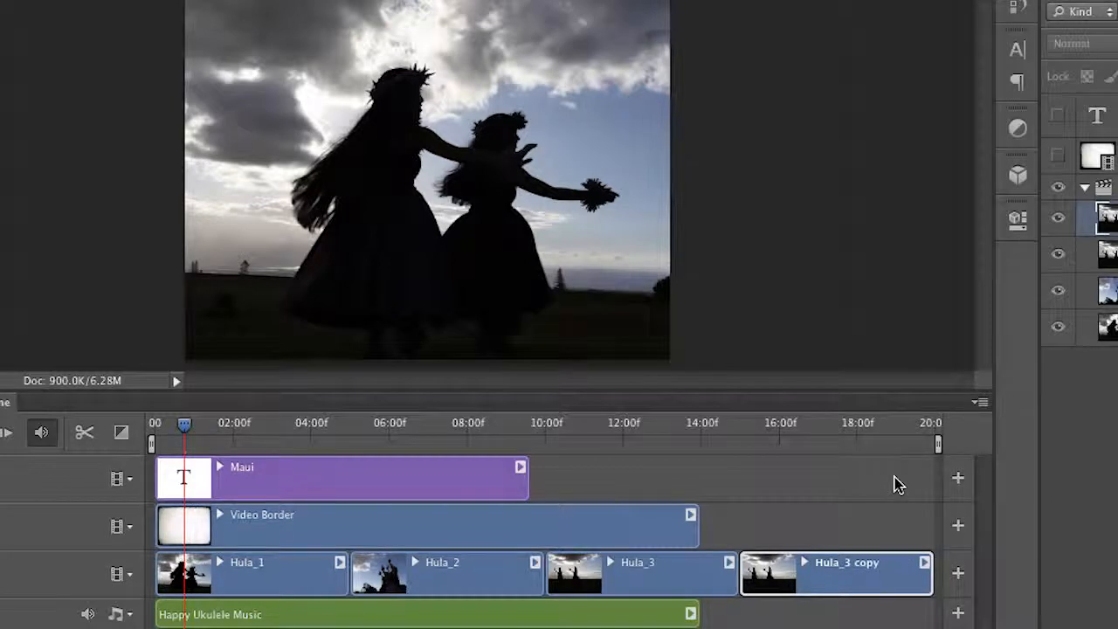
Step: Apply 2 s Cross Fade transitions between the four adjoining clips, from Hula_1 through Hula_3 copy
left_click(116, 434)
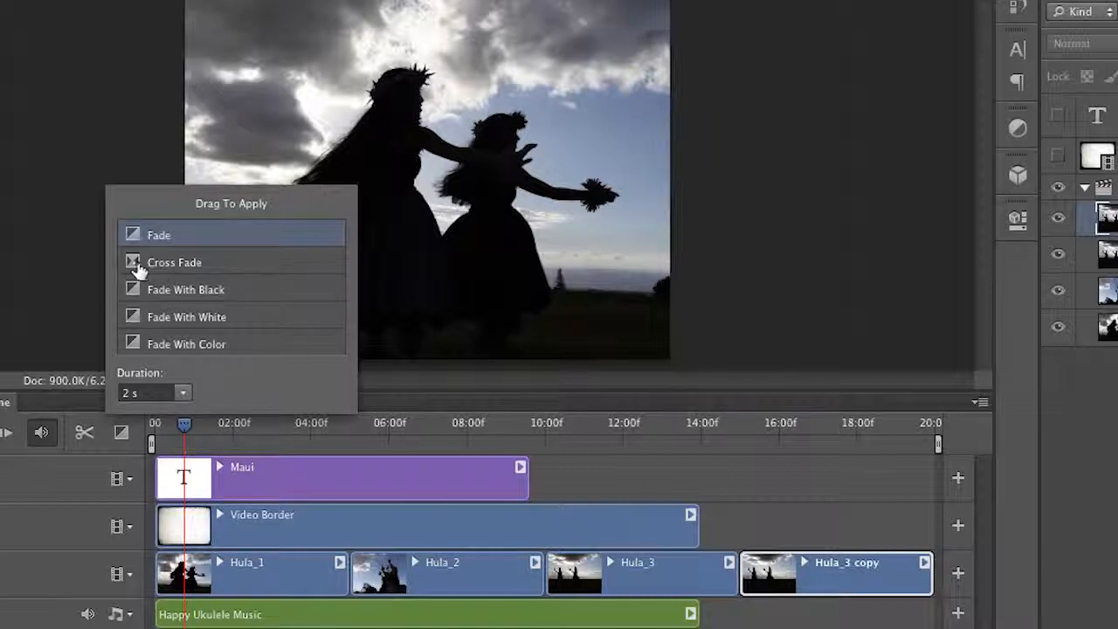
left_click(135, 267)
left_click_drag(135, 267, 371, 584)
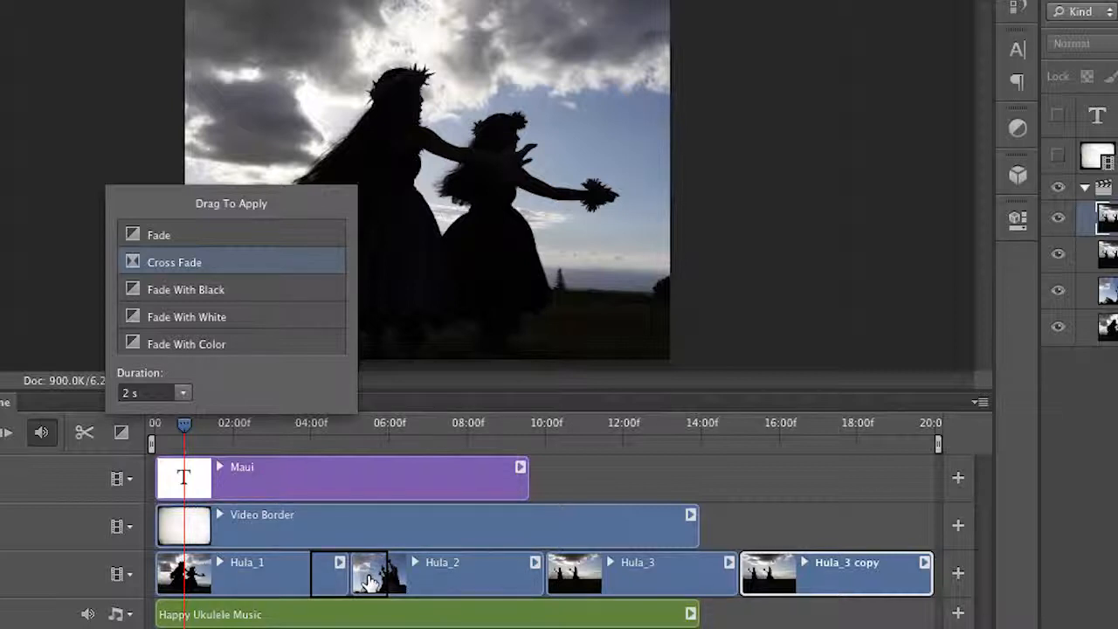
left_click_drag(371, 583, 371, 584)
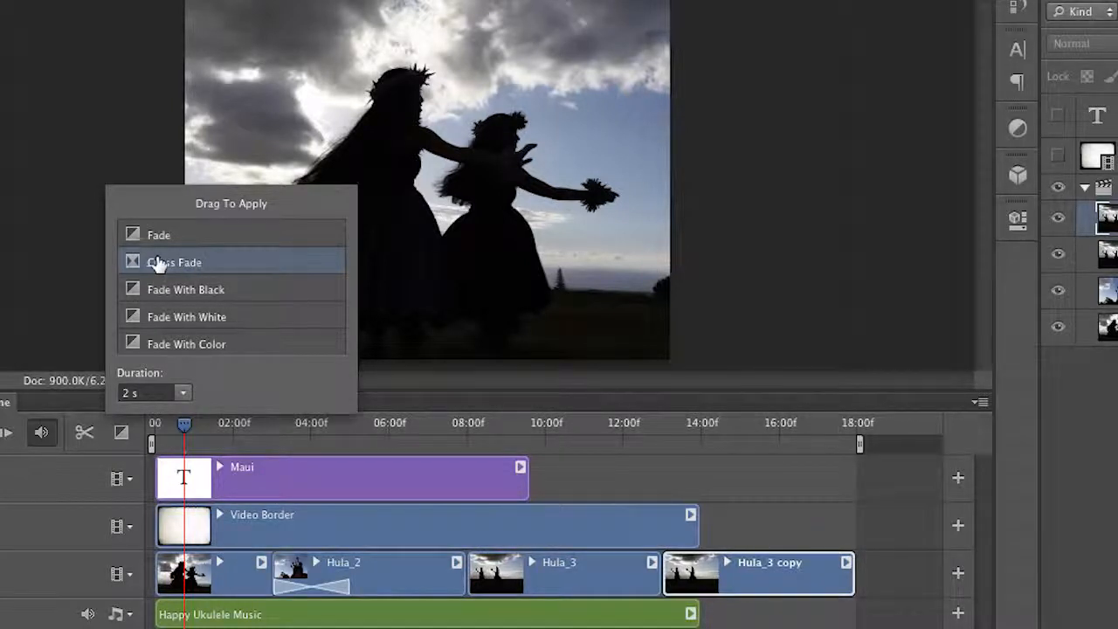
left_click_drag(377, 479, 483, 574)
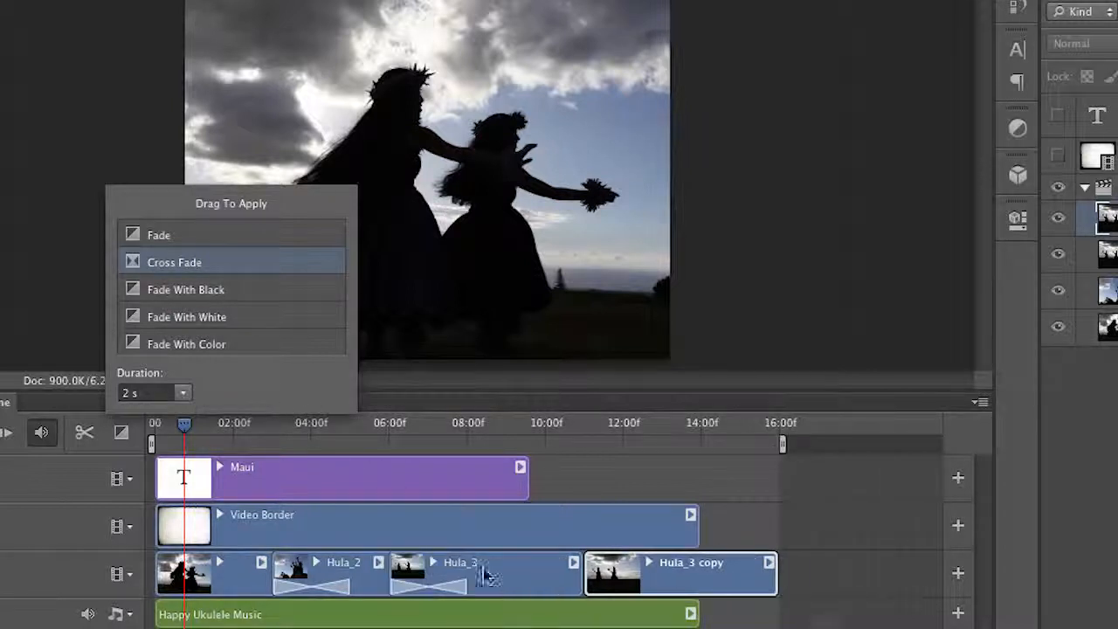
left_click_drag(358, 376, 572, 572)
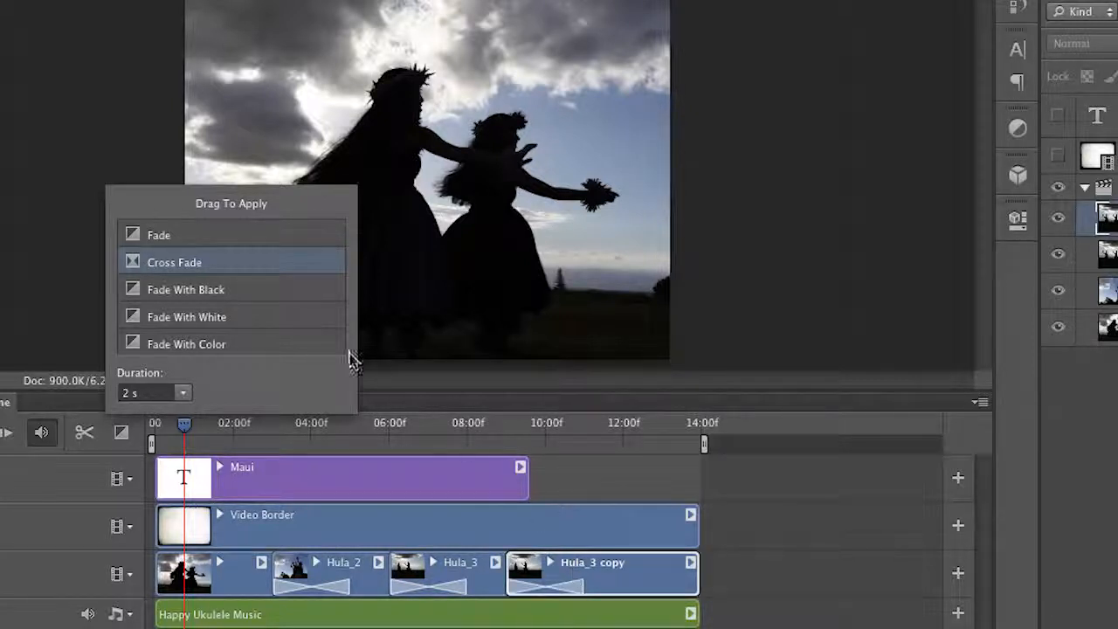
Step: Add a 2 s Fade With Black at the end of the Hula_3 copy clip and play the timeline to preview the video
mouse_move(135, 291)
left_mouse_down()
mouse_move(612, 564)
mouse_move(671, 579)
left_mouse_up()
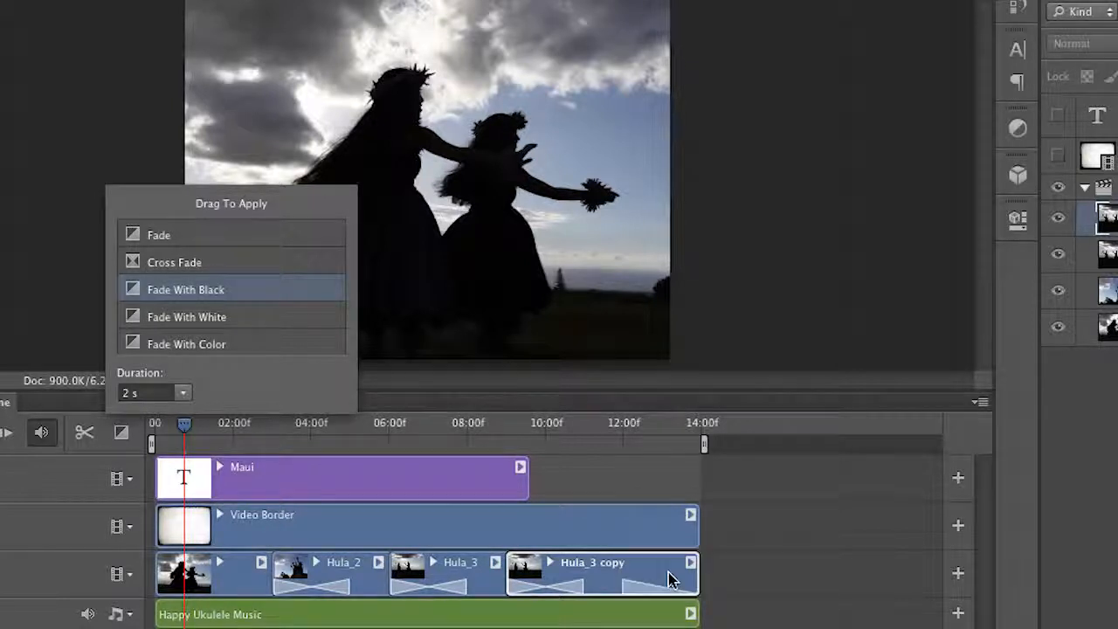
left_click(469, 407)
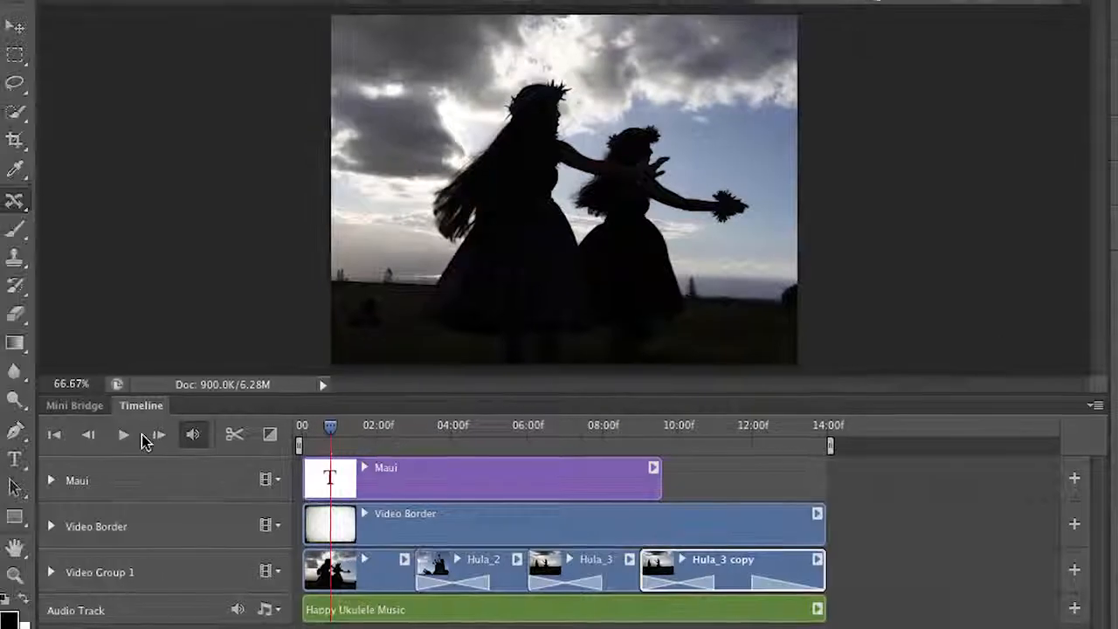
left_click(124, 435)
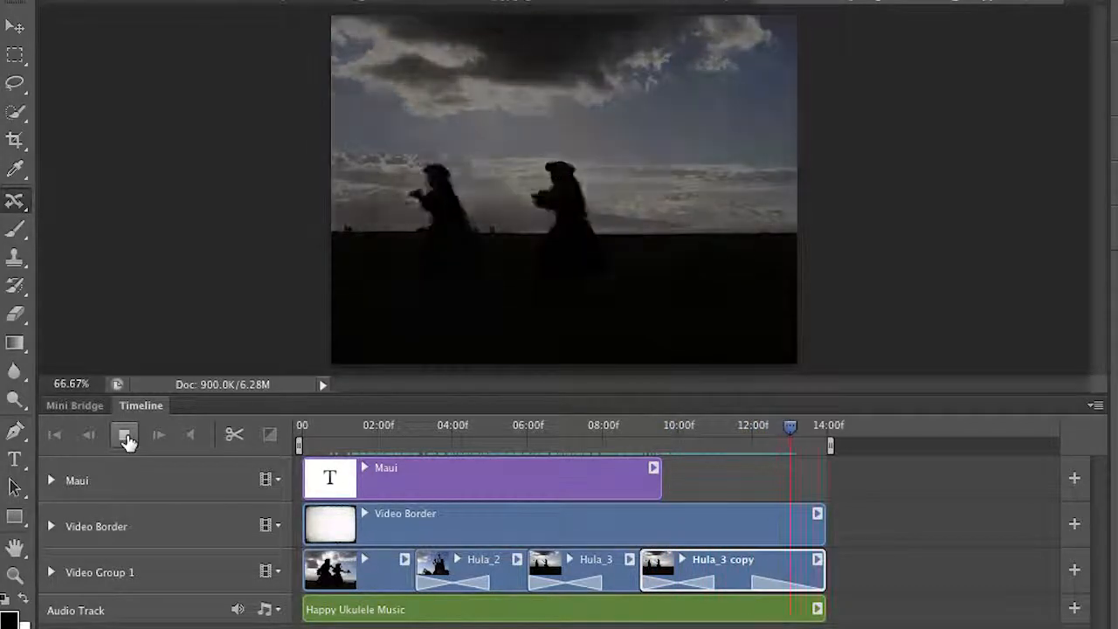
left_click(125, 437)
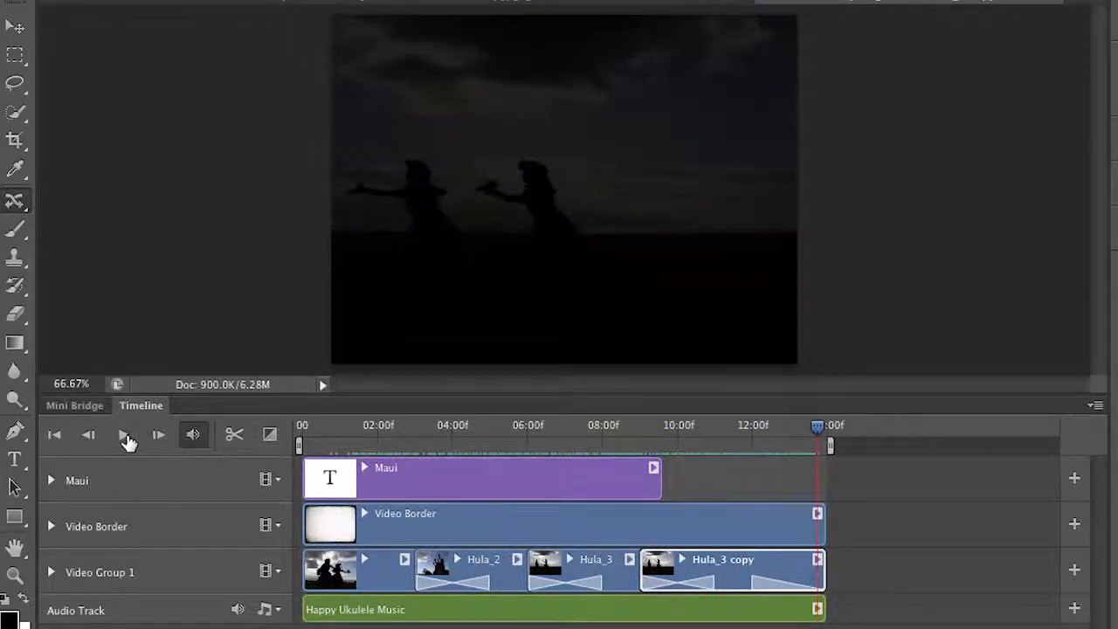